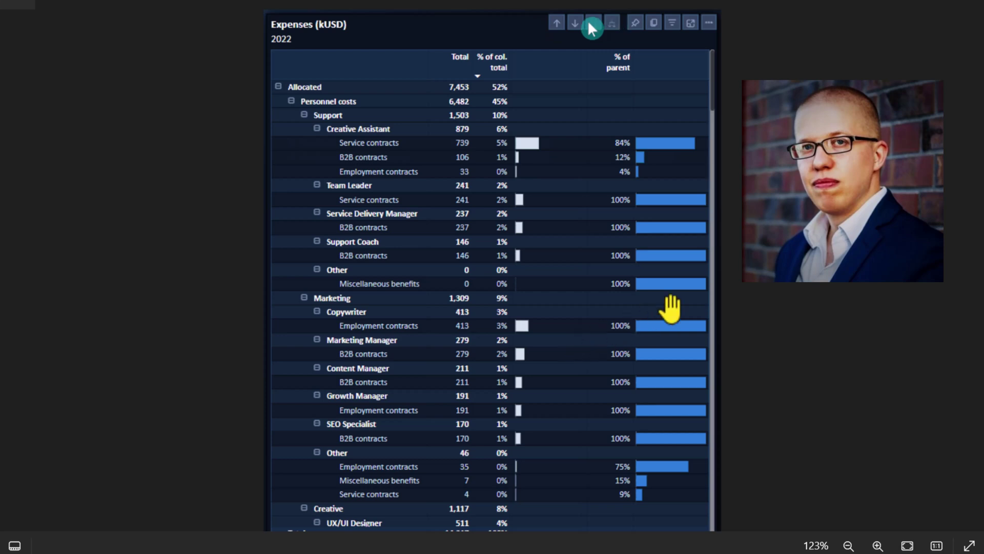
Drill the 2022 expenses matrix up to just Allocated and General
{"action": "left_click", "coordinate": [556, 24]}
{"action": "left_click", "coordinate": [556, 24]}
{"action": "left_click", "coordinate": [556, 24]}
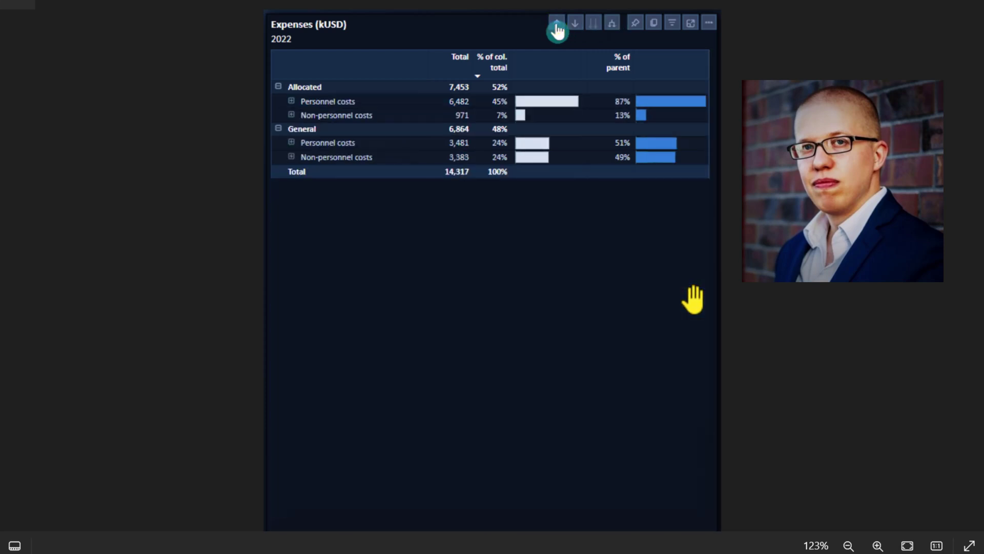
{"action": "left_click", "coordinate": [557, 25]}
Expand Allocated through Personnel costs and Support down to role rows
{"action": "left_click", "coordinate": [279, 88]}
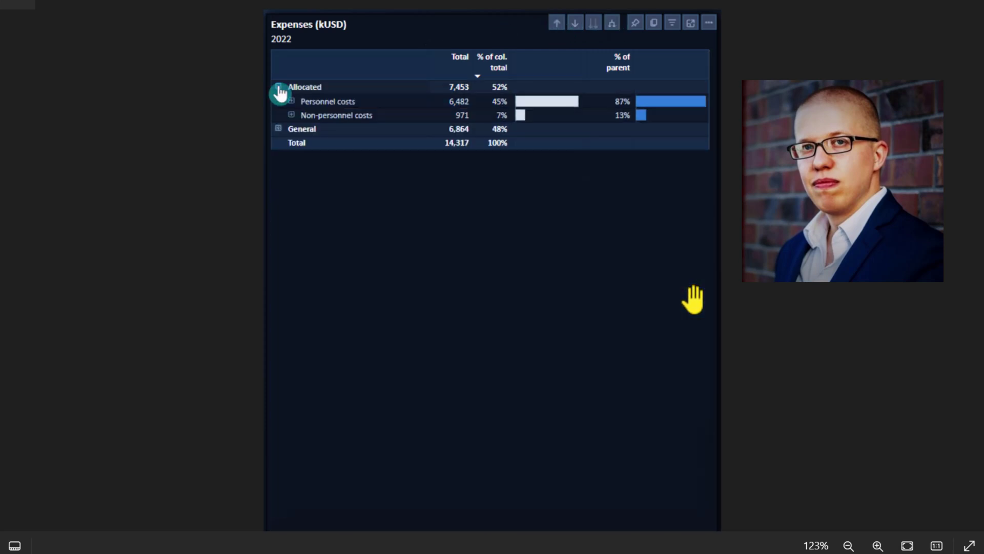
{"action": "left_click", "coordinate": [291, 101]}
{"action": "left_click", "coordinate": [304, 115]}
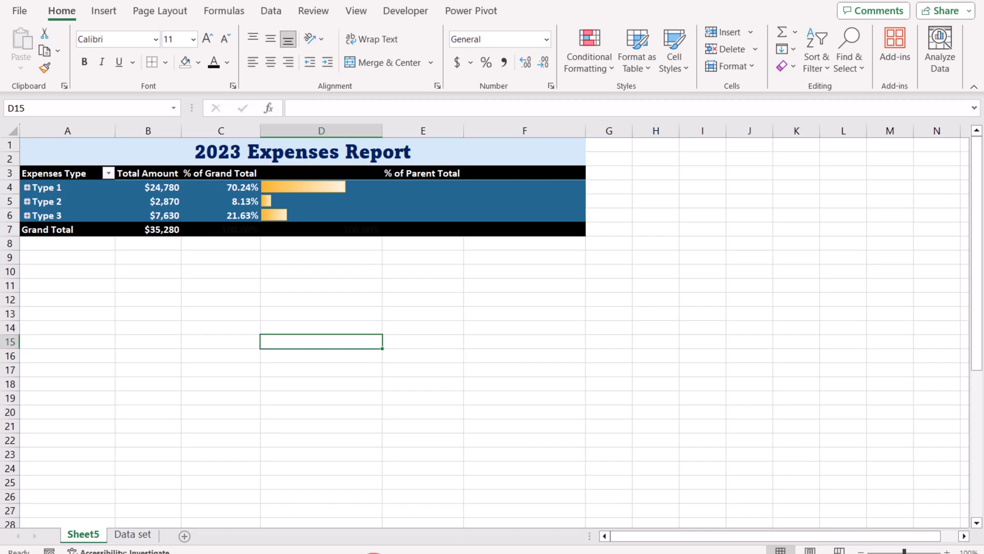
{"action": "mouse_move", "coordinate": [161, 228]}
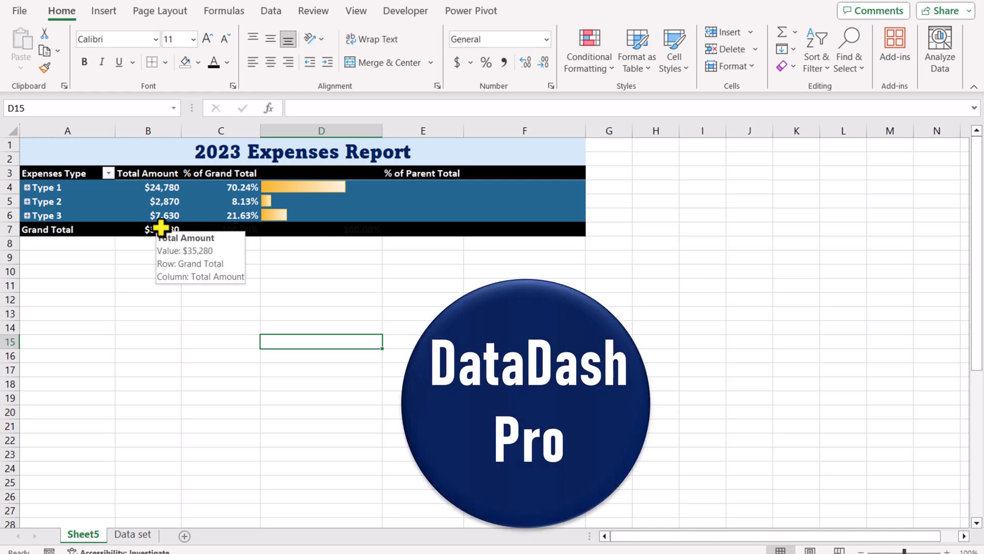
{"action": "left_click", "coordinate": [27, 187]}
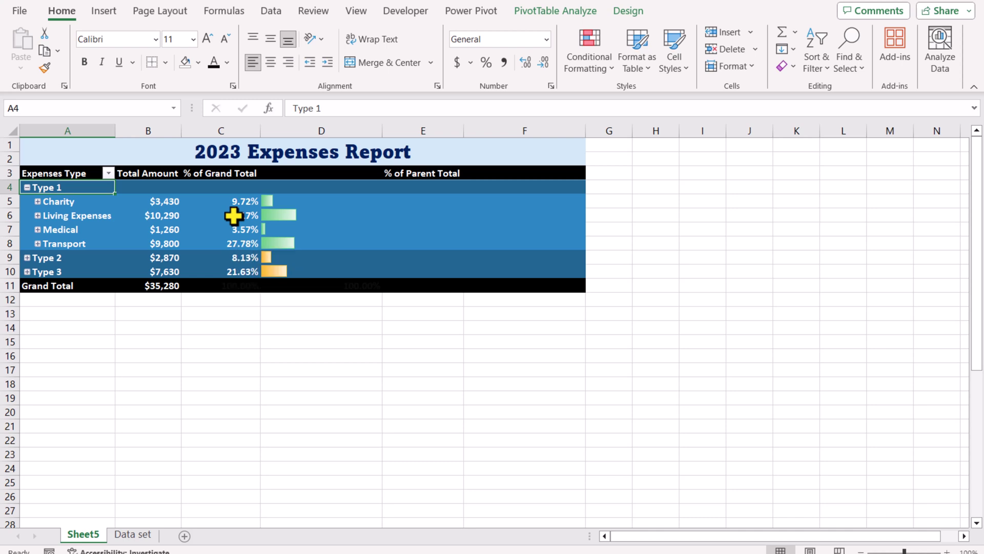
{"action": "left_click", "coordinate": [38, 215]}
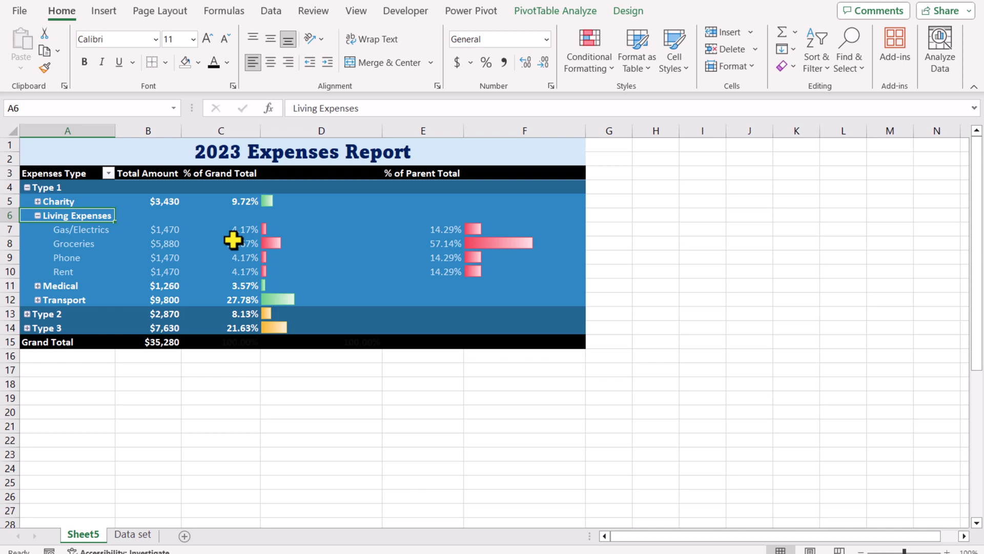
{"action": "mouse_move", "coordinate": [461, 265]}
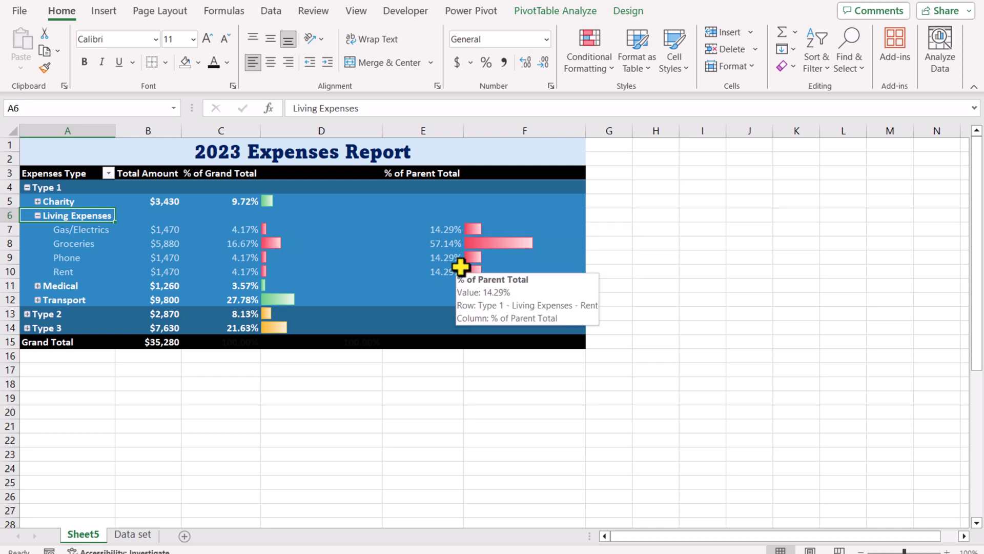
{"action": "left_click", "coordinate": [38, 217]}
{"action": "double_click", "coordinate": [72, 190]}
Expand the entire Expense Type and Category fields to reveal every subcategory
{"action": "right_click", "coordinate": [75, 189]}
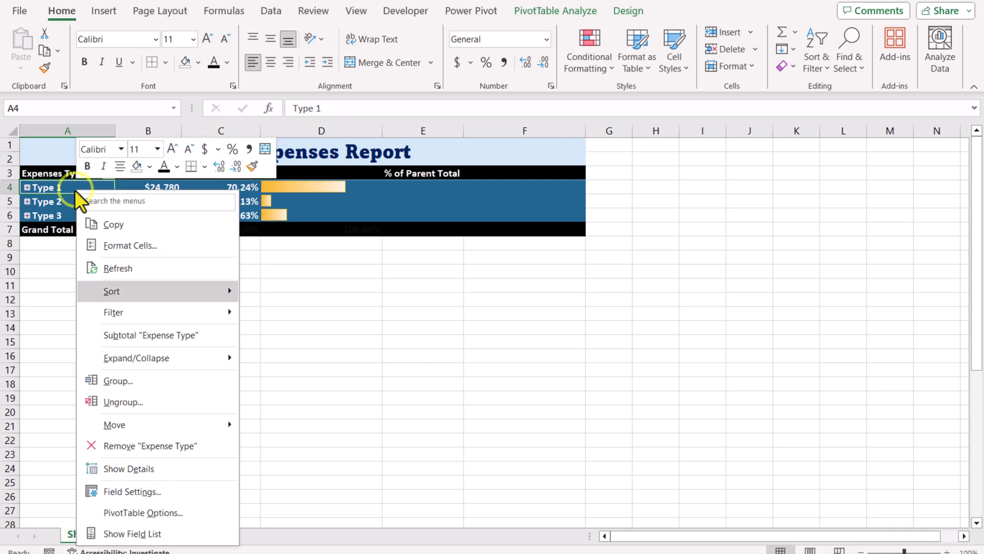
{"action": "mouse_move", "coordinate": [169, 358]}
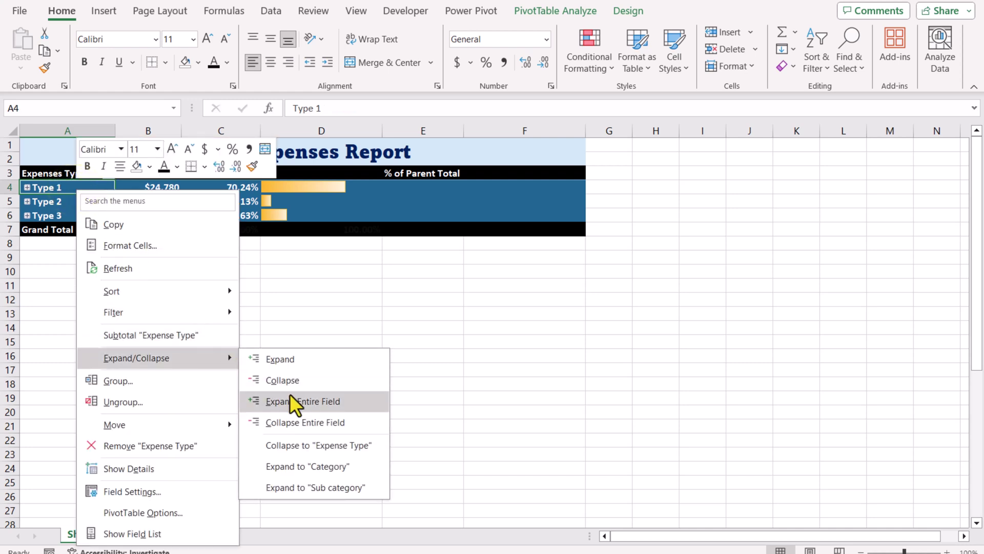
{"action": "left_click", "coordinate": [291, 396]}
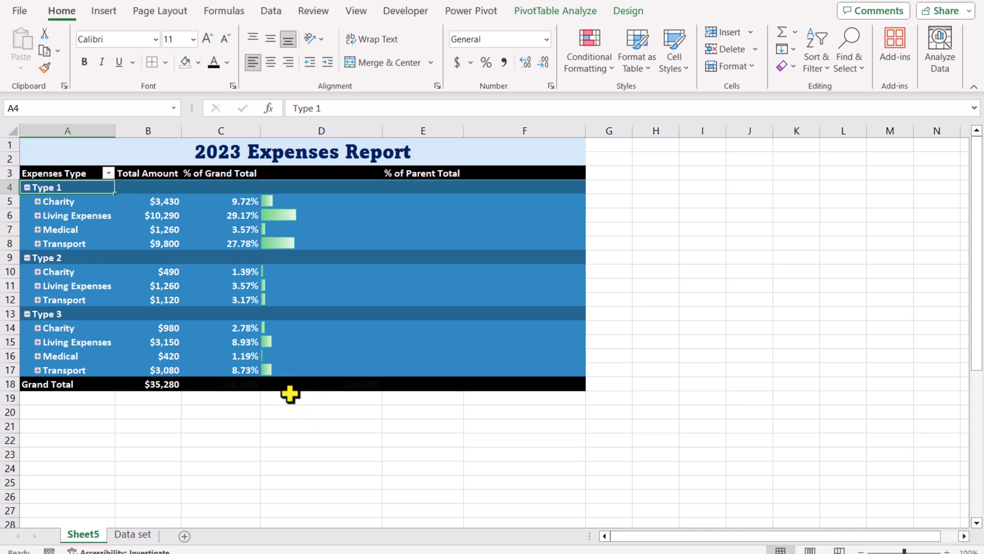
{"action": "left_click", "coordinate": [65, 229]}
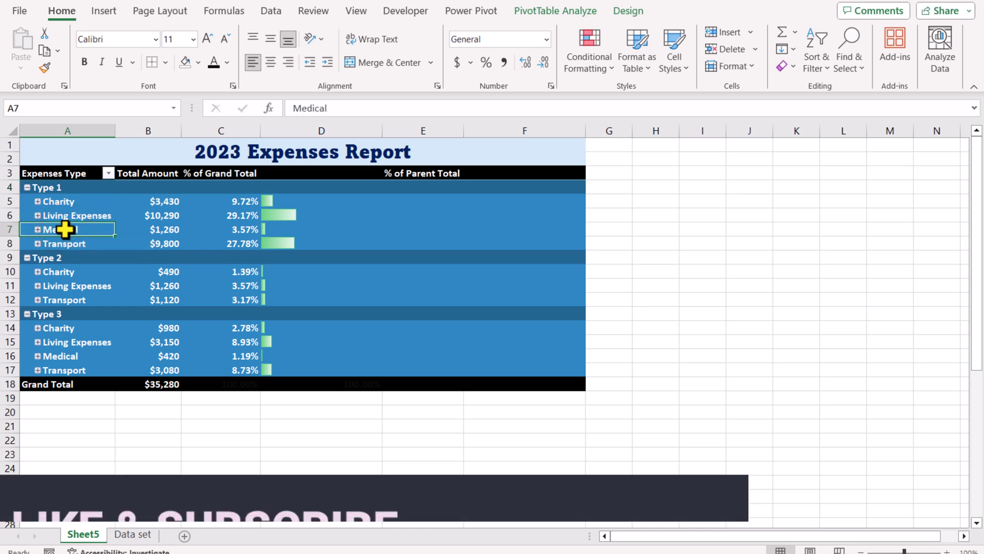
{"action": "right_click", "coordinate": [64, 229]}
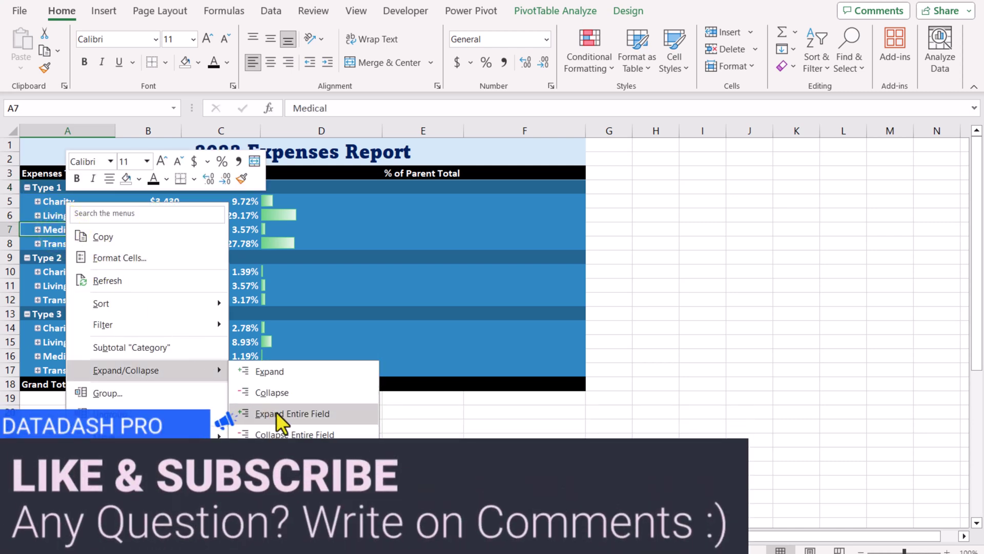
{"action": "left_click", "coordinate": [280, 413]}
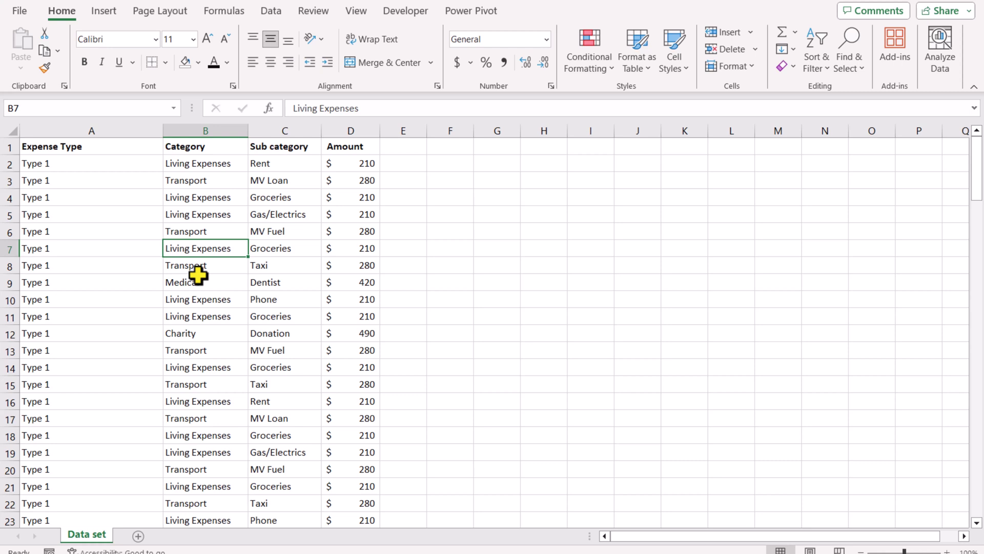
Convert the Data set range A1:D135 into a table with headers
{"action": "left_click", "coordinate": [175, 164]}
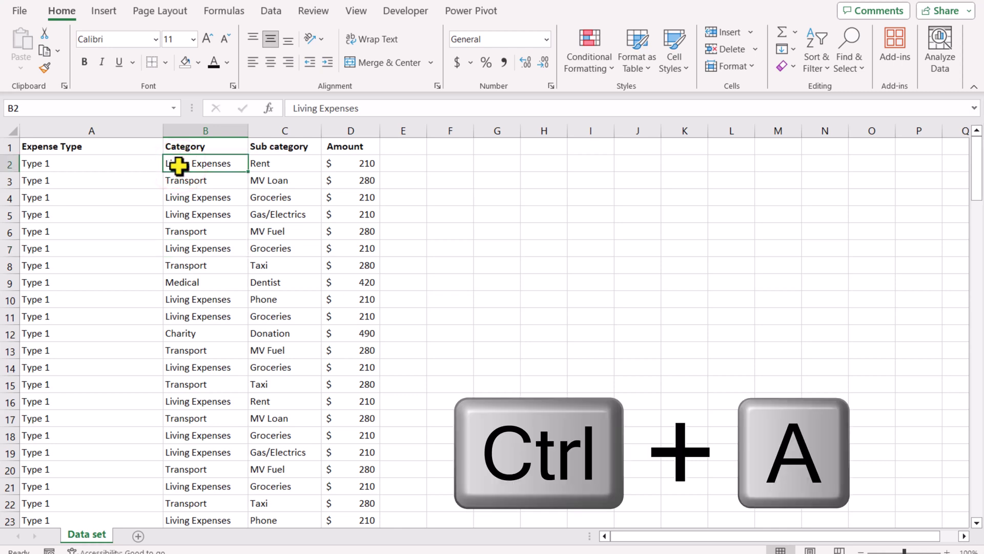
{"action": "key", "text": "ctrl+a"}
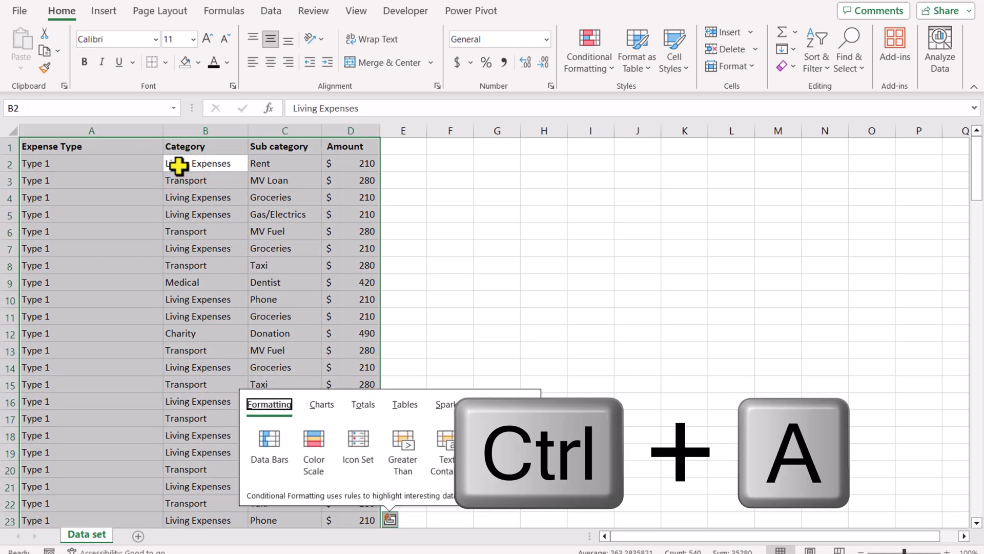
{"action": "key", "text": "ctrl+t"}
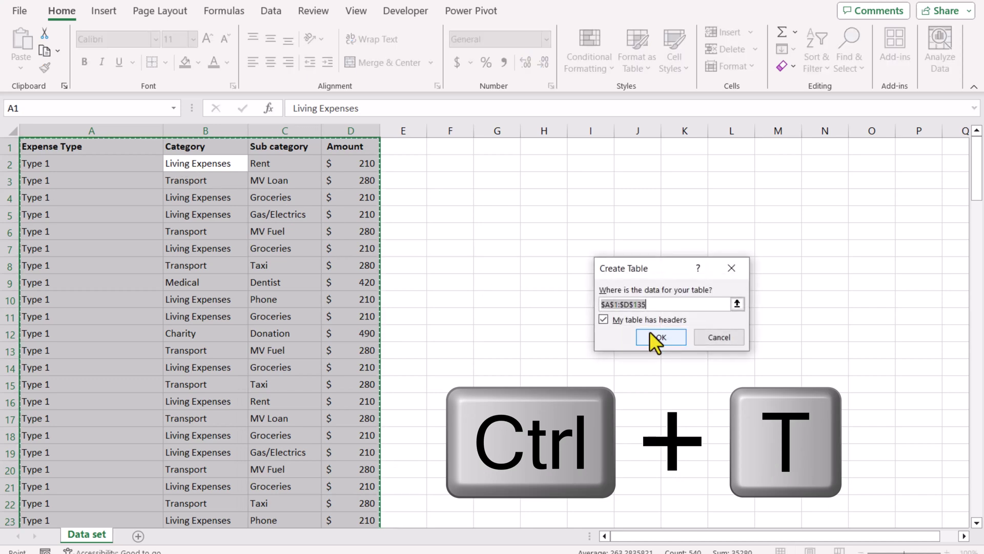
{"action": "left_click", "coordinate": [679, 340]}
Insert a PivotTable from the expense table on a new worksheet
{"action": "left_click", "coordinate": [104, 11]}
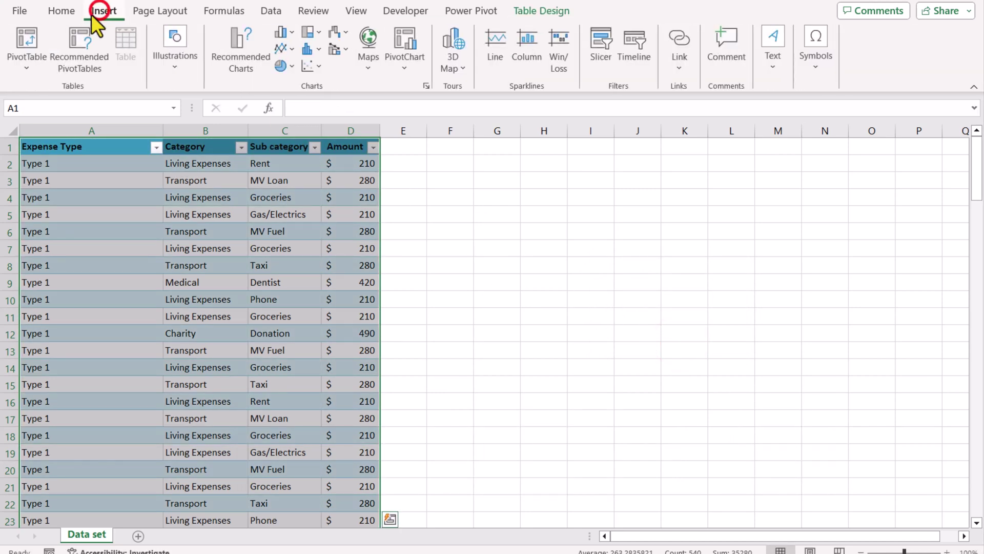
{"action": "left_click", "coordinate": [29, 41]}
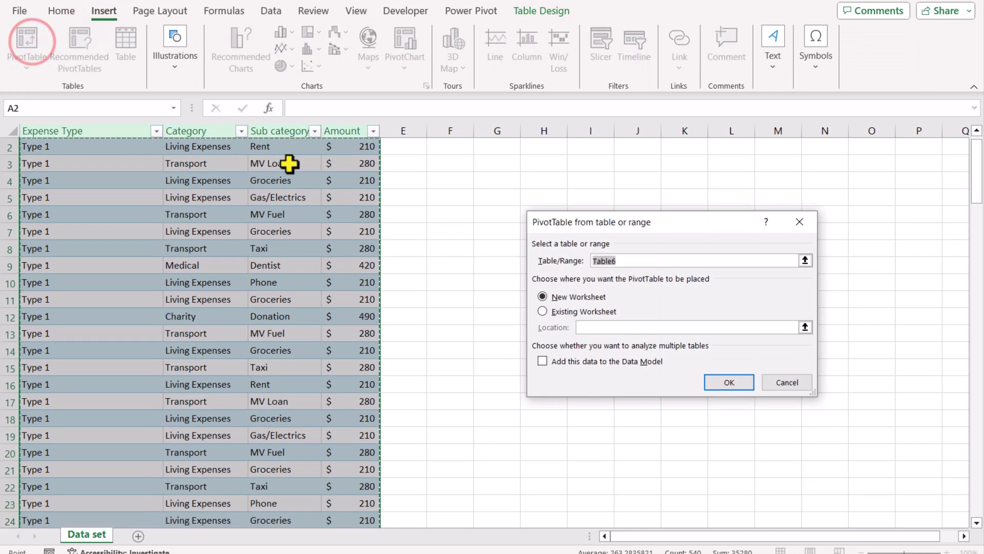
{"action": "left_click", "coordinate": [738, 382]}
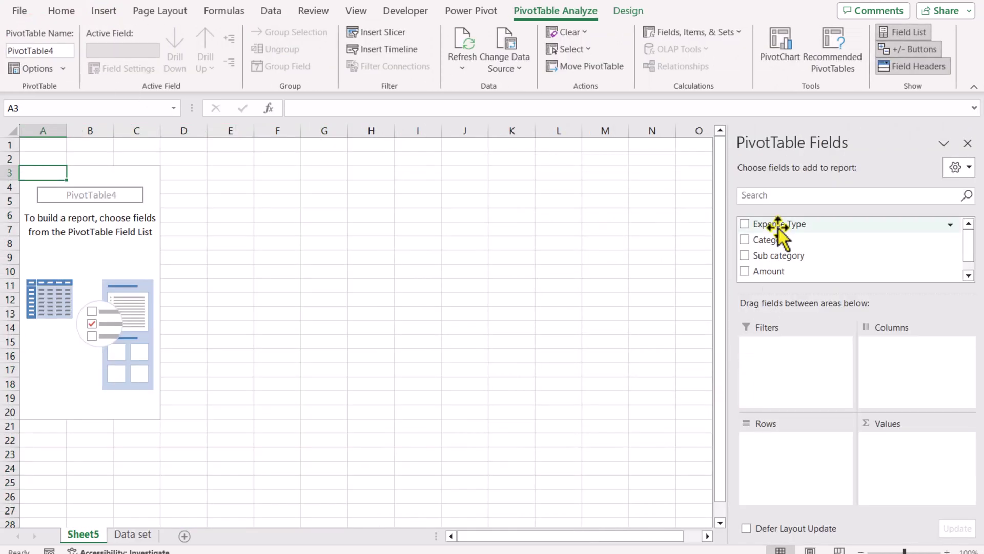
Put Expense Type, Category and Sub category in Rows and Amount twice in Values
{"action": "left_click_drag", "start_coordinate": [778, 230], "coordinate": [773, 446]}
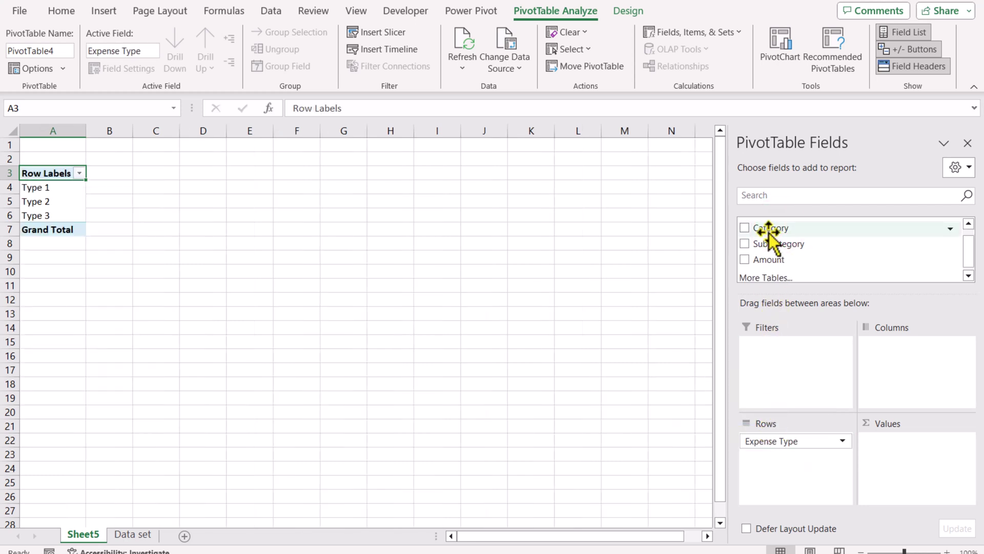
{"action": "left_click_drag", "start_coordinate": [771, 231], "coordinate": [805, 456]}
{"action": "left_click_drag", "start_coordinate": [768, 241], "coordinate": [820, 504]}
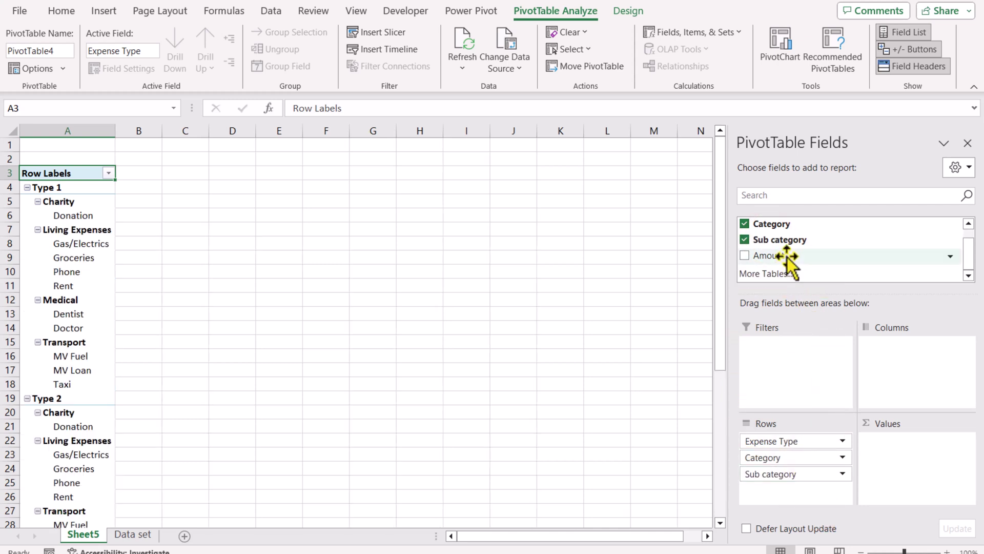
{"action": "left_click_drag", "start_coordinate": [788, 256], "coordinate": [906, 462]}
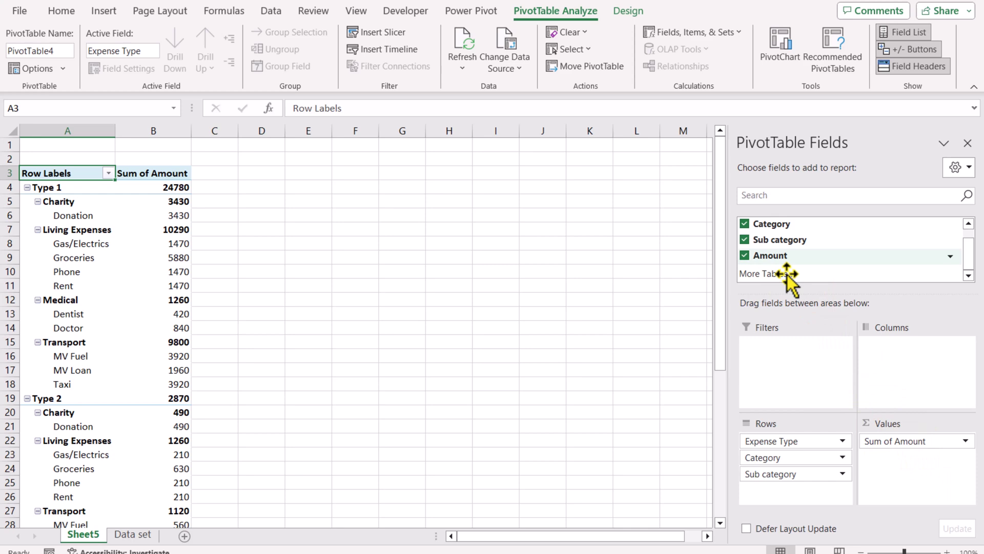
{"action": "left_click_drag", "start_coordinate": [787, 274], "coordinate": [720, 300]}
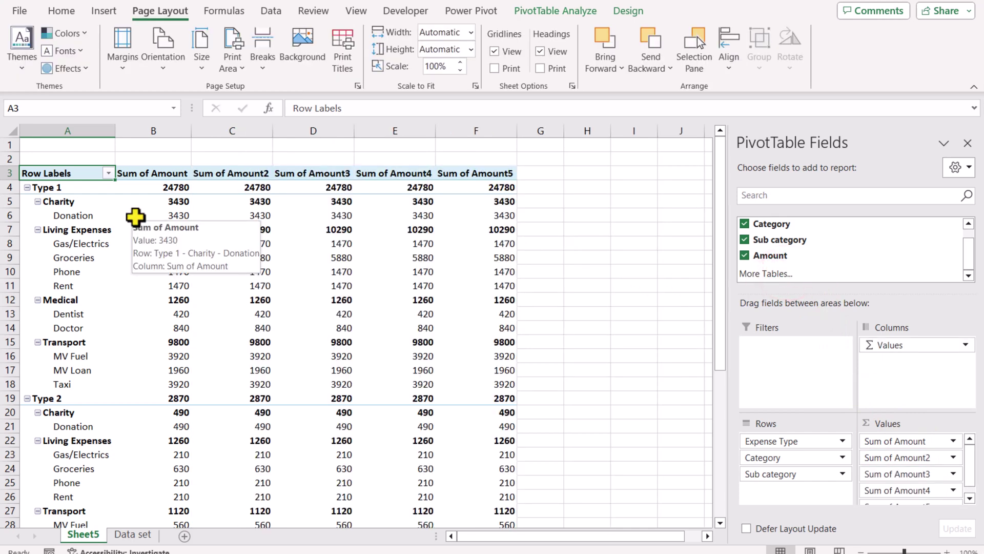
Apply the Blue Green theme colours and a dark blue PivotTable style
{"action": "left_click", "coordinate": [77, 34]}
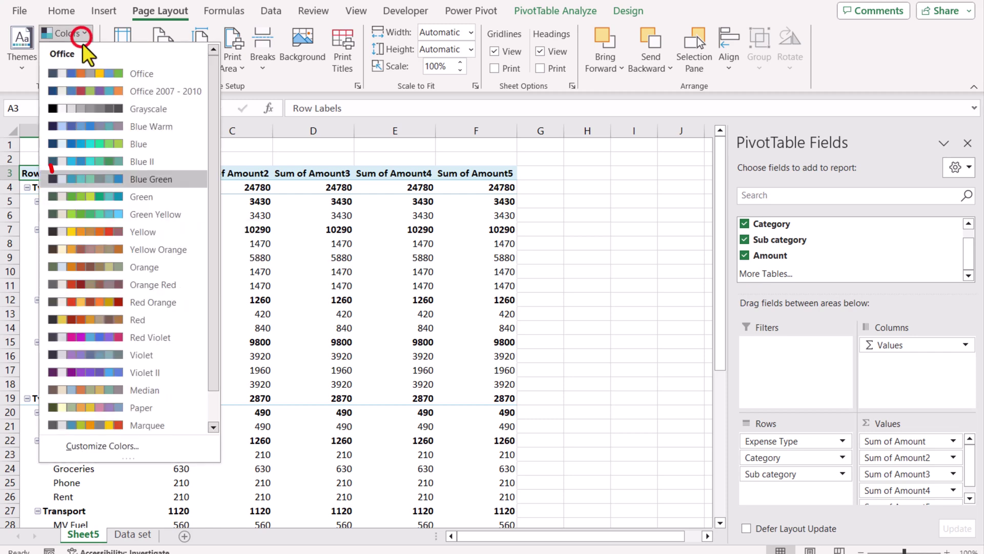
{"action": "left_click", "coordinate": [110, 184]}
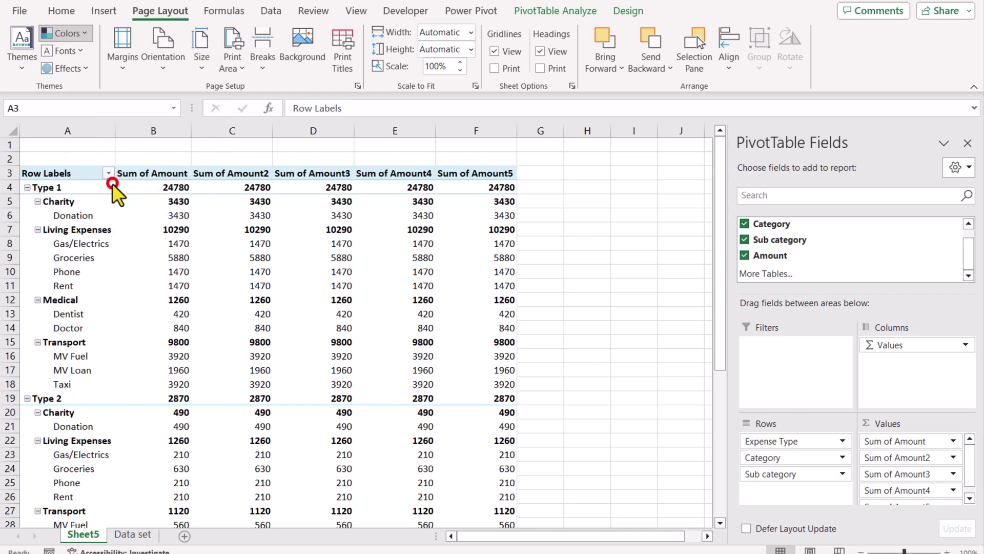
{"action": "left_click", "coordinate": [615, 14]}
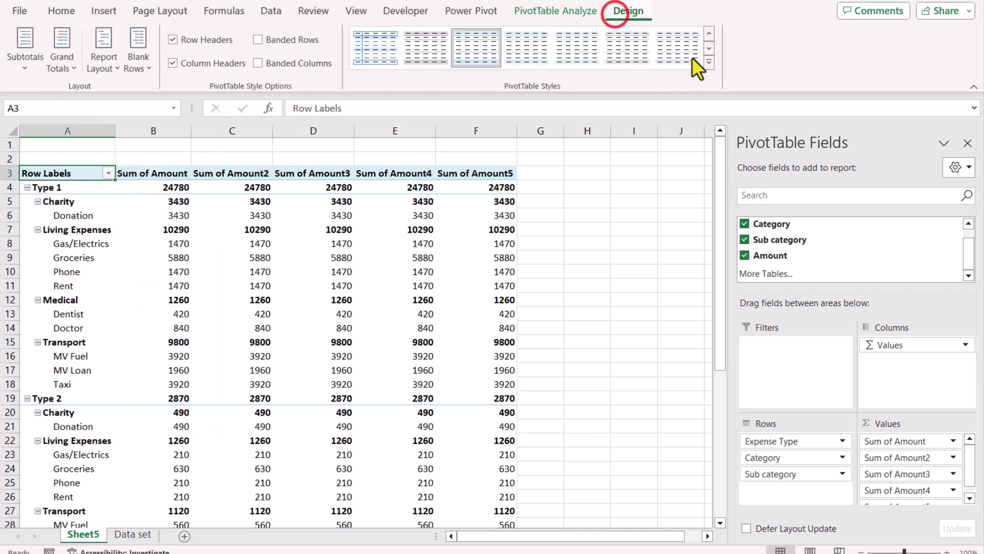
{"action": "left_click", "coordinate": [708, 62]}
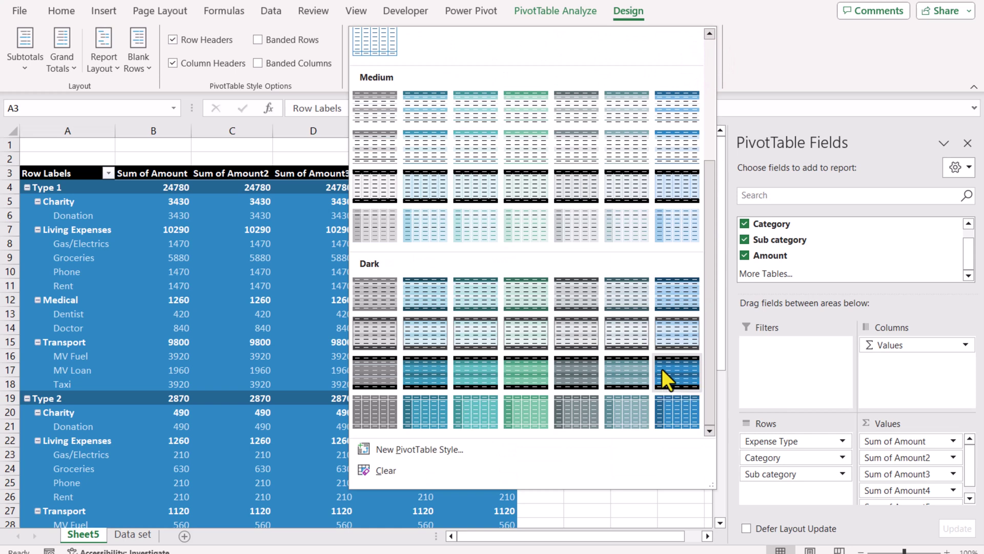
{"action": "left_click", "coordinate": [662, 368]}
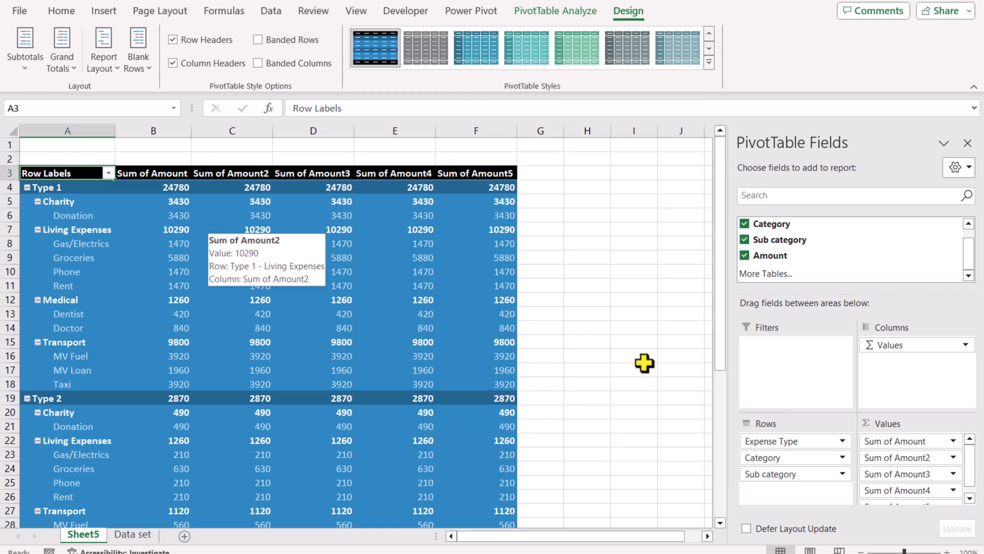
Hide all subtotals and rename headers to Expenses Type, Total Amount and % of Grand Total
{"action": "left_click", "coordinate": [26, 71]}
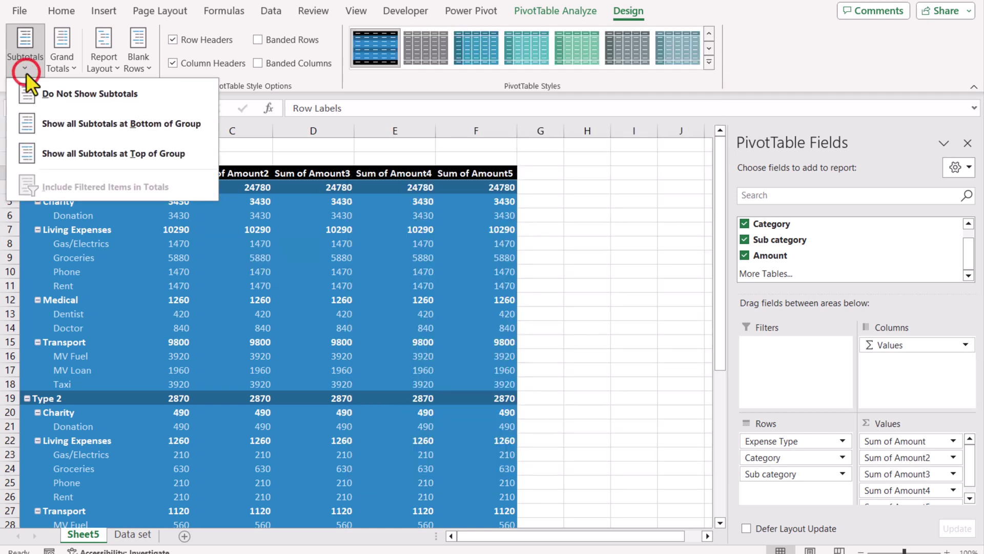
{"action": "left_click", "coordinate": [43, 97]}
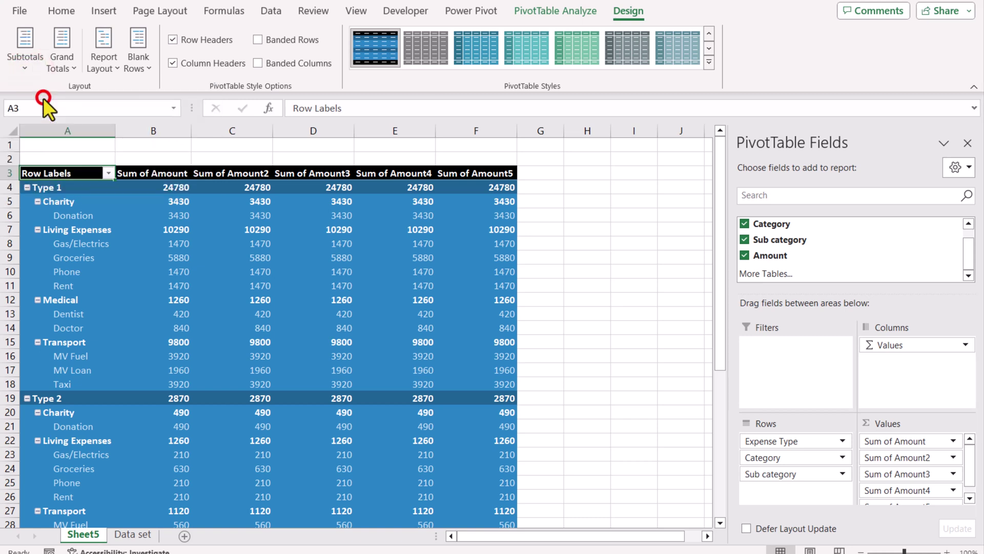
{"action": "double_click", "coordinate": [86, 174]}
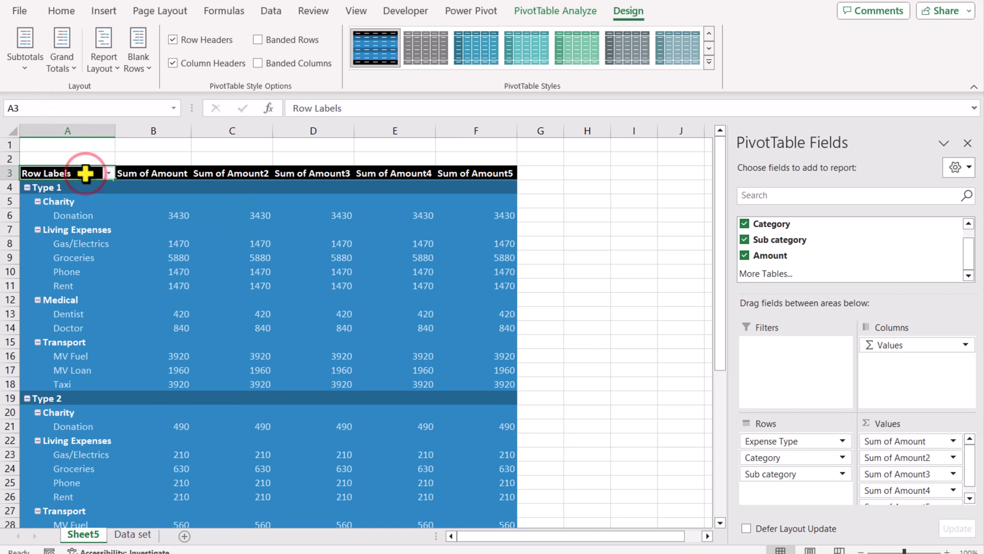
{"action": "type", "text": "Expenses Type"}
{"action": "key", "text": "Tab"}
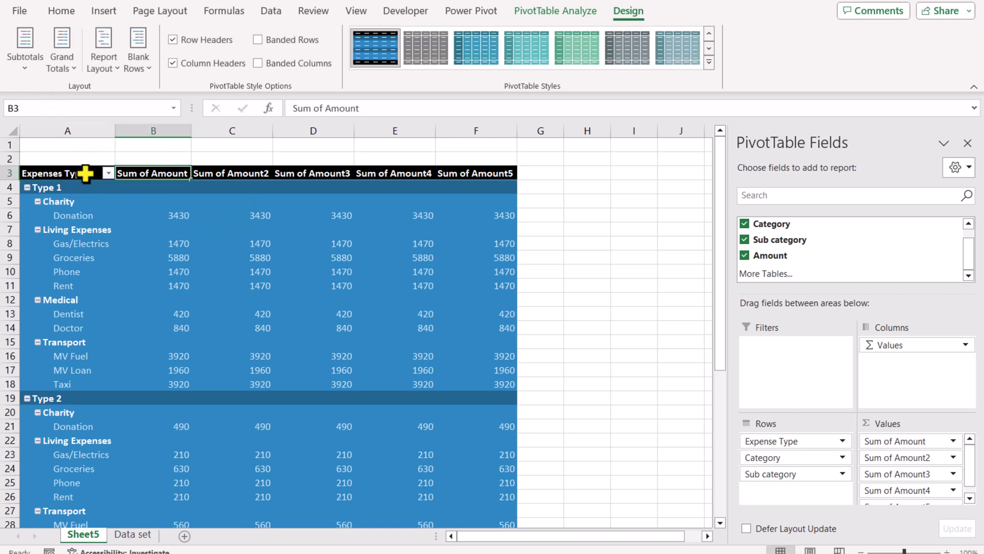
{"action": "type", "text": "Total Amount"}
{"action": "key", "text": "Tab"}
{"action": "type", "text": "%"}
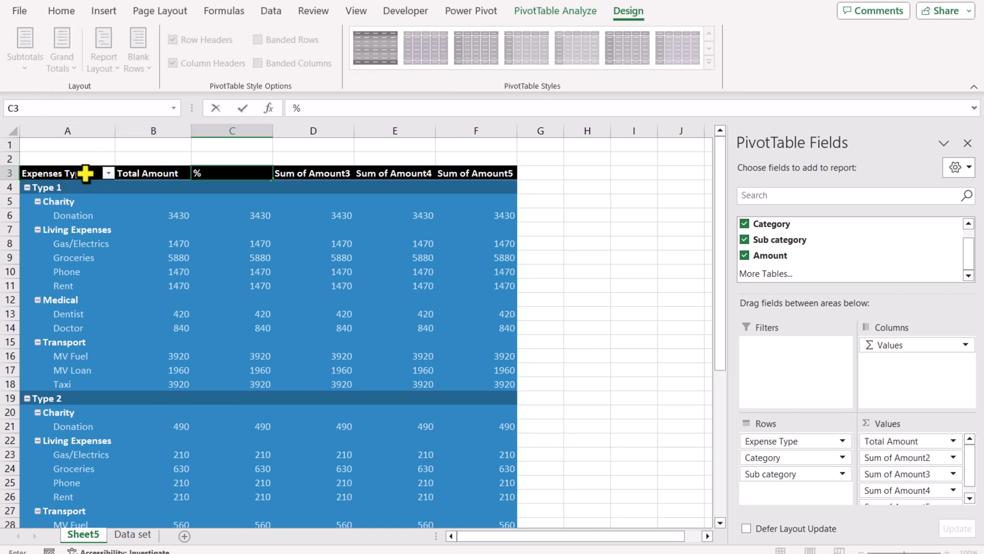
{"action": "type", "text": " of Grand Total"}
{"action": "key", "text": "Tab"}
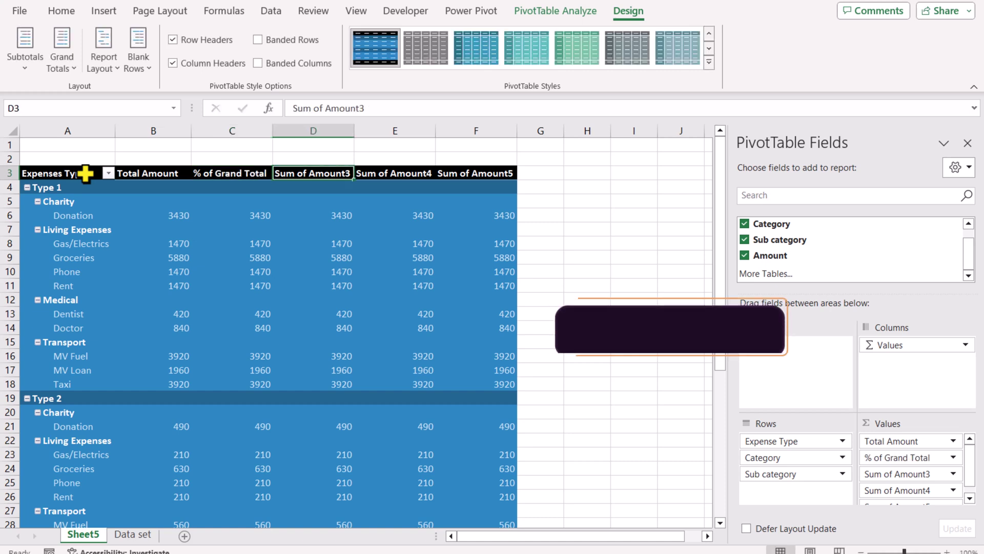
Blank the column D and F headers and name column E '% of Parent Total'
{"action": "key", "text": "BackSpace"}
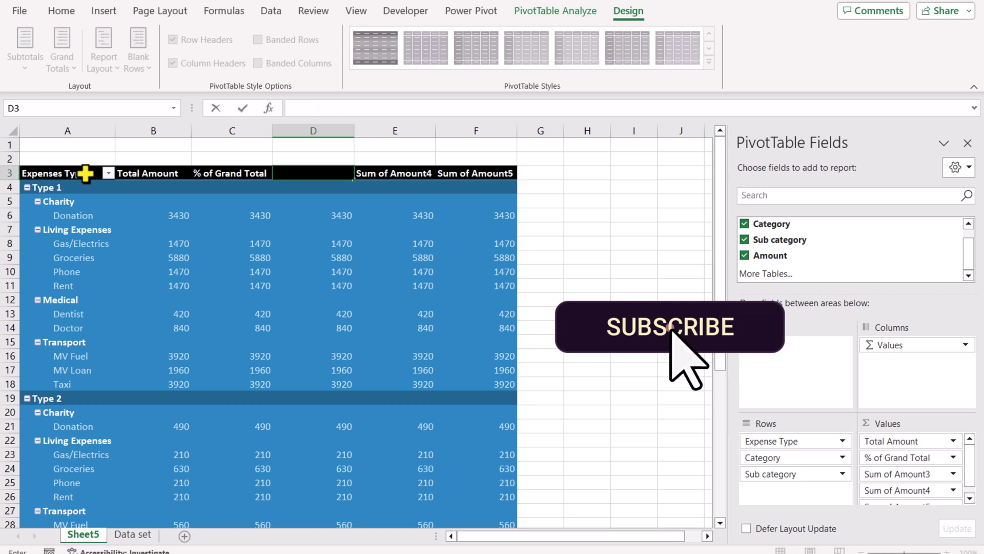
{"action": "key", "text": "Tab"}
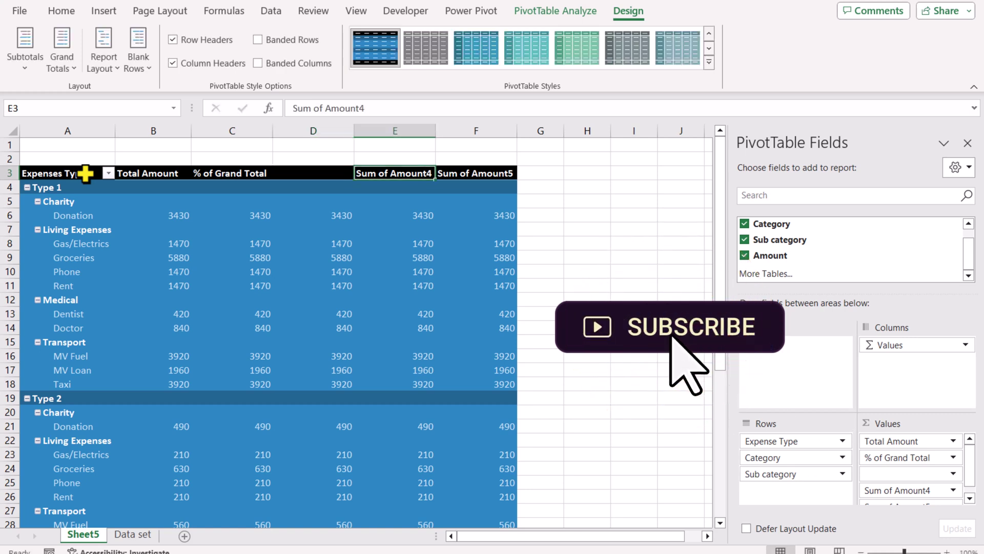
{"action": "type", "text": "% of Parent Total"}
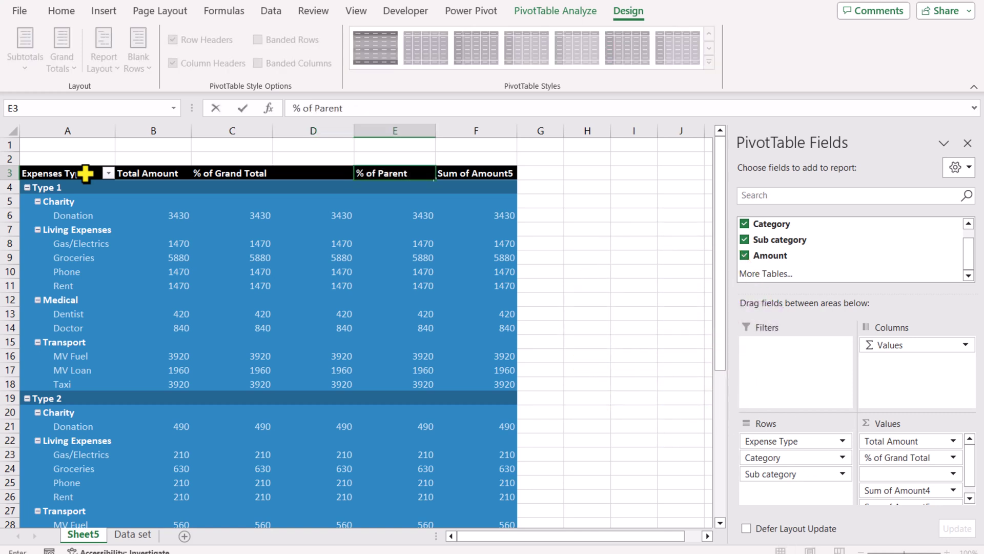
{"action": "key", "text": "Tab"}
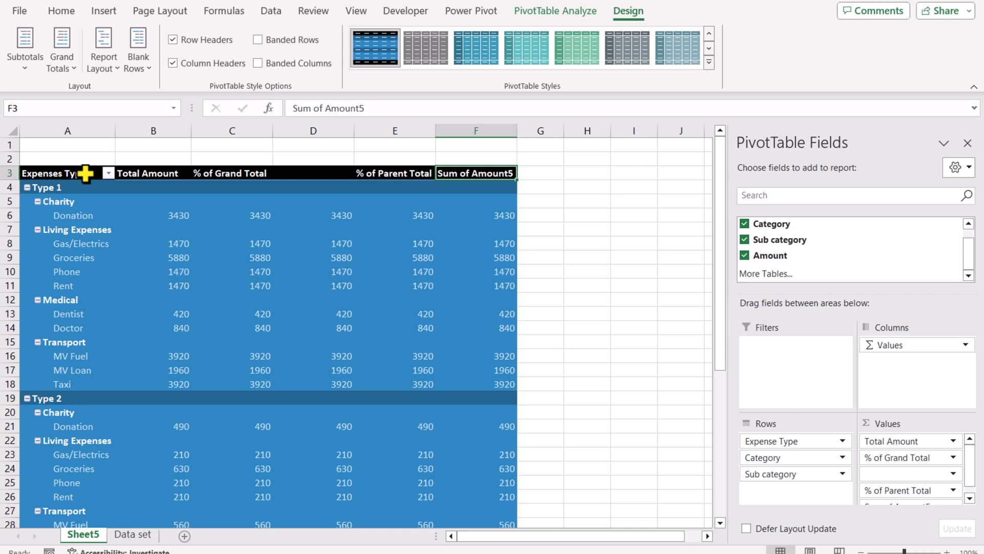
{"action": "key", "text": "BackSpace"}
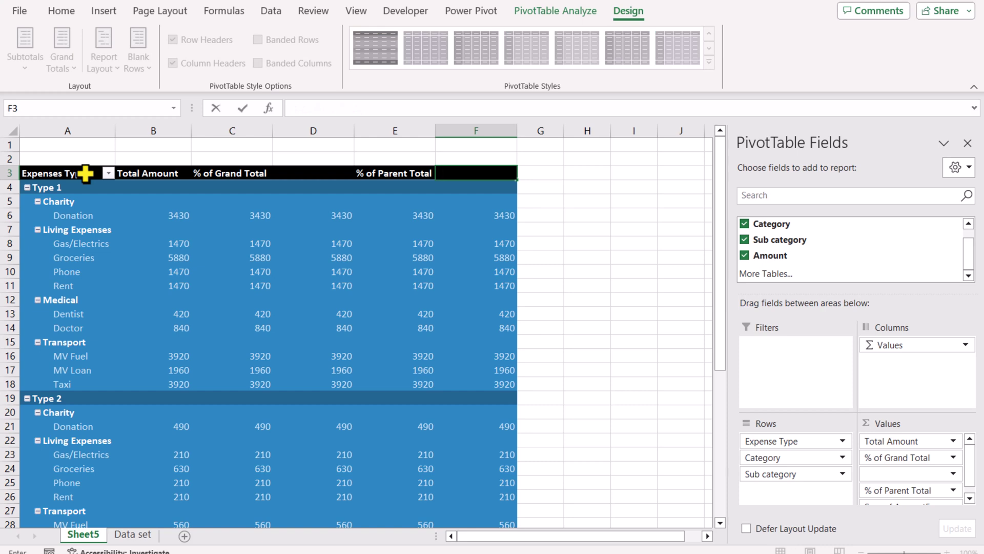
{"action": "key", "text": "Return"}
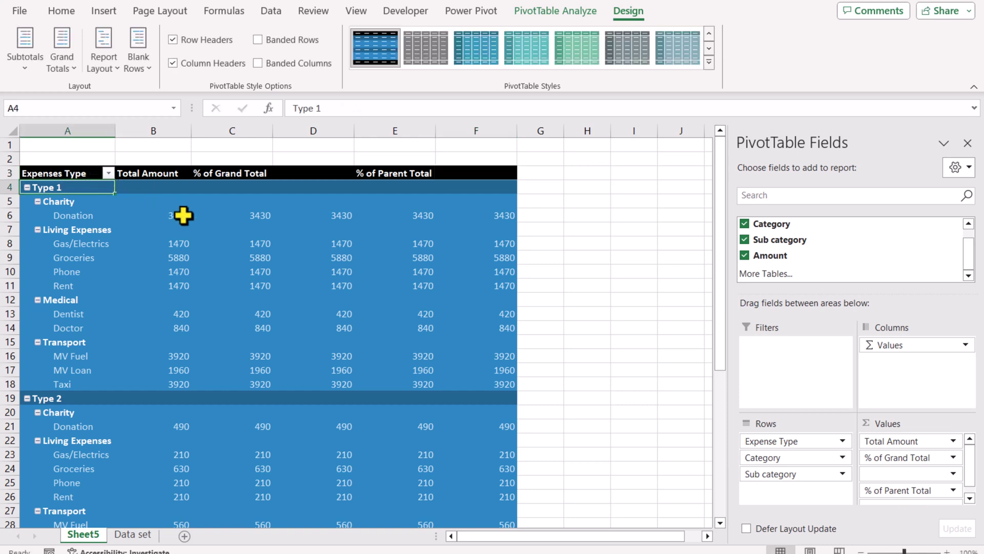
{"action": "mouse_move", "coordinate": [183, 215]}
{"action": "left_click", "coordinate": [169, 131]}
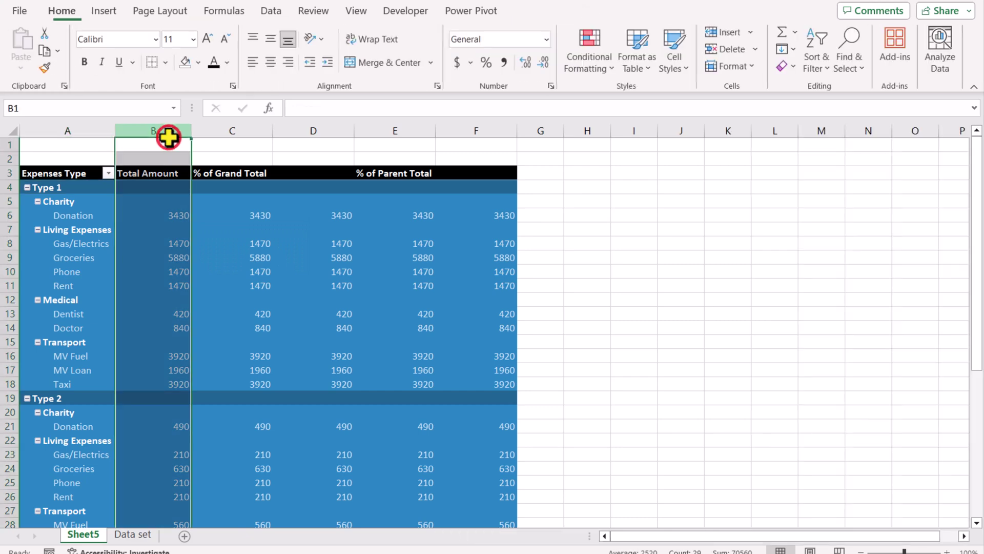
{"action": "left_click", "coordinate": [178, 213]}
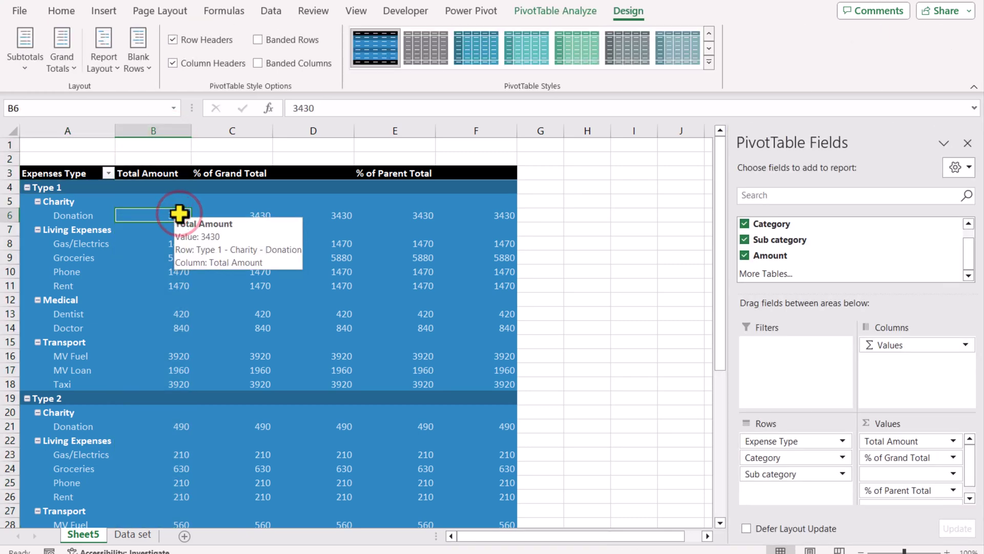
Format the Total Amount values as Currency with 0 decimal places
{"action": "right_click", "coordinate": [180, 214]}
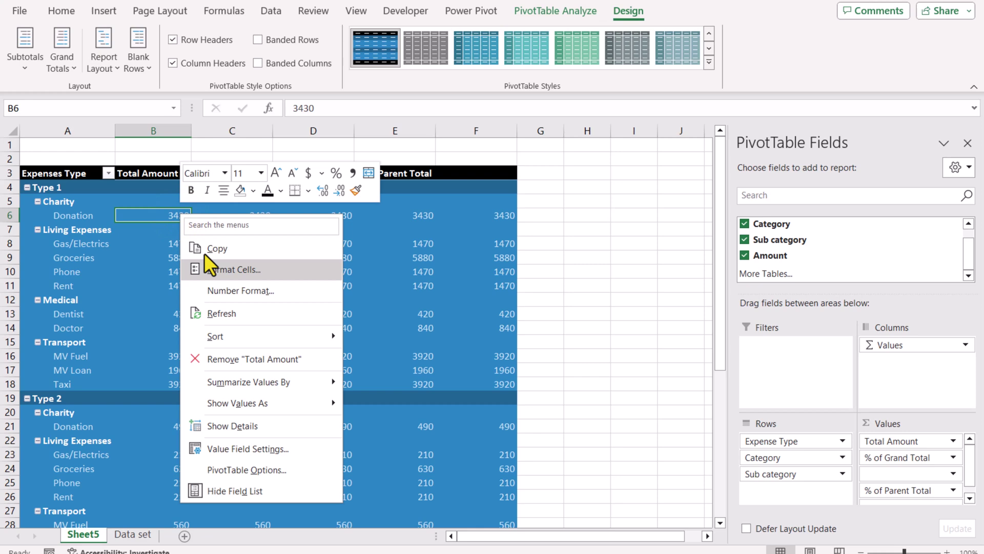
{"action": "left_click", "coordinate": [219, 290]}
{"action": "left_click", "coordinate": [55, 187]}
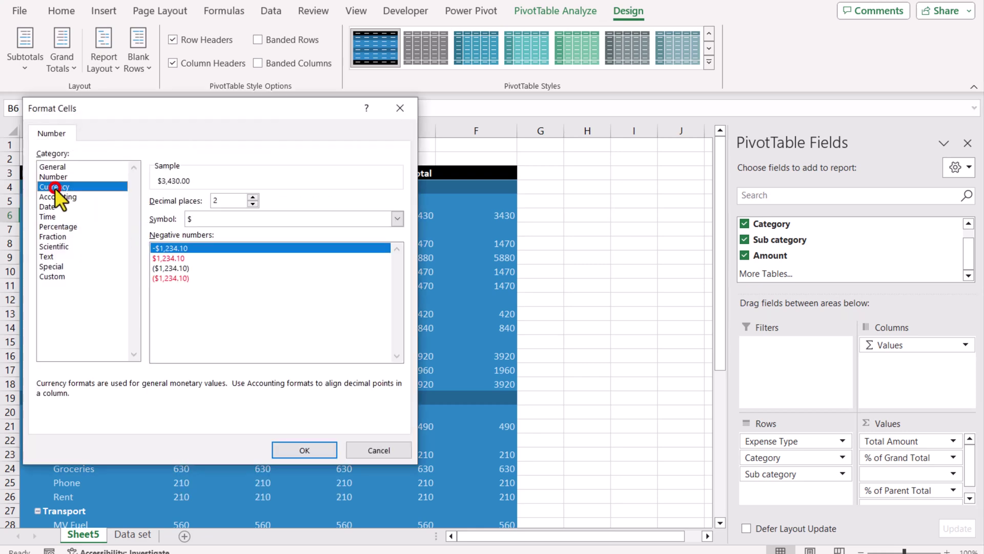
{"action": "left_click", "coordinate": [253, 204]}
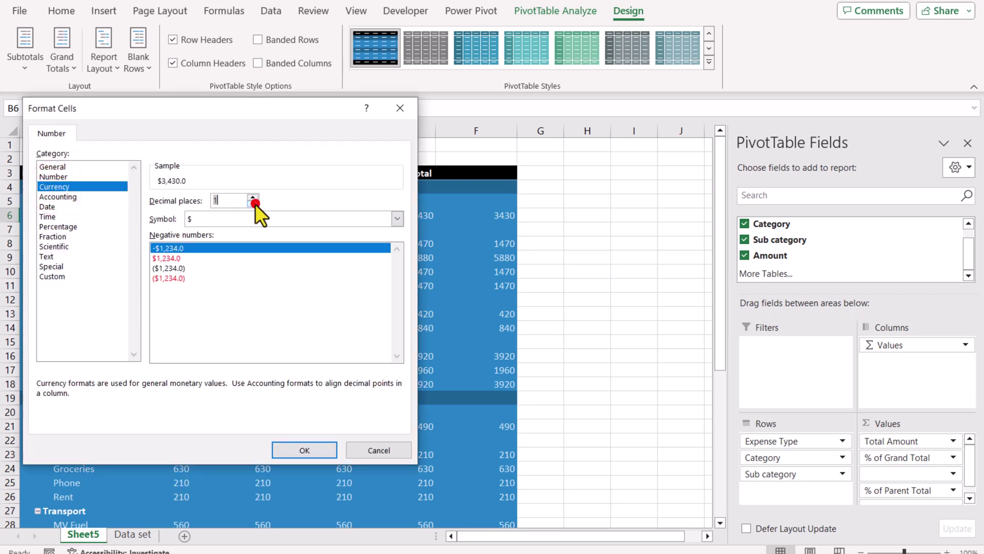
{"action": "left_click", "coordinate": [252, 204]}
{"action": "left_click", "coordinate": [331, 455]}
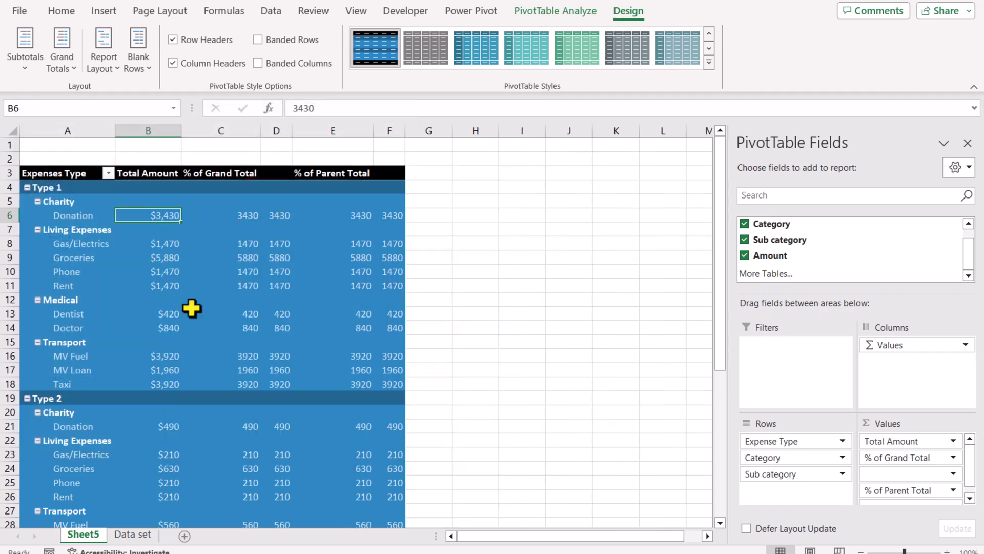
Show the values in columns C and D as % of Grand Total
{"action": "left_click", "coordinate": [229, 215]}
{"action": "right_click", "coordinate": [230, 215]}
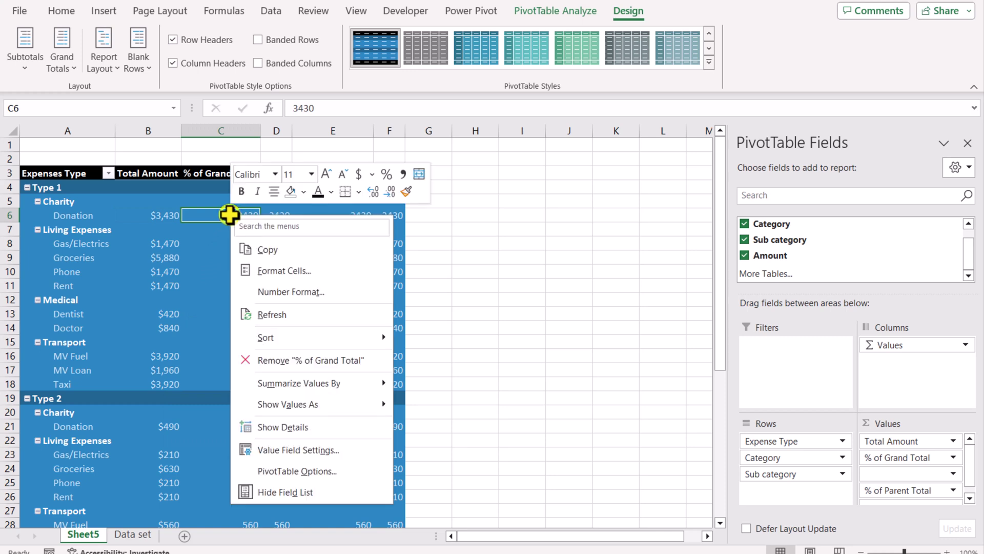
{"action": "mouse_move", "coordinate": [288, 404]}
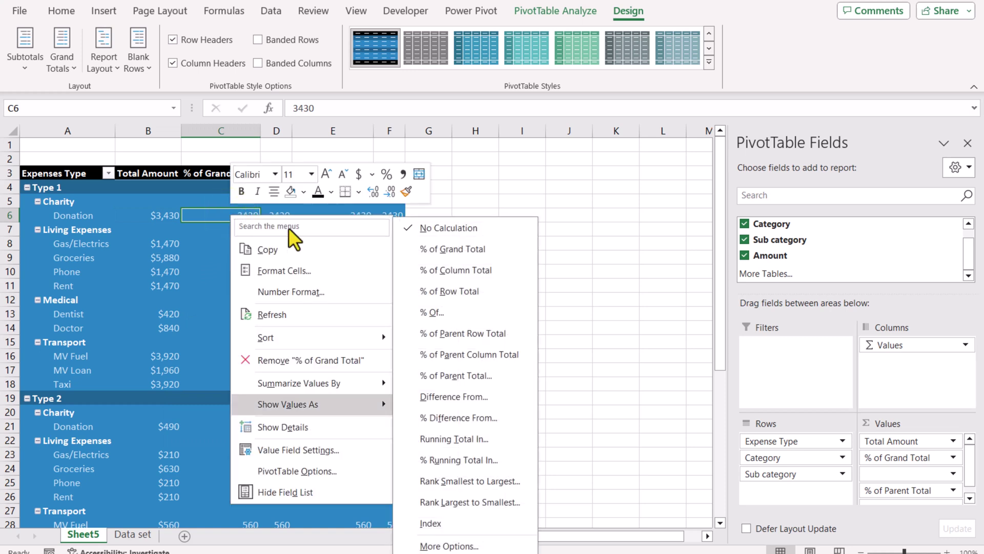
{"action": "left_click", "coordinate": [432, 259]}
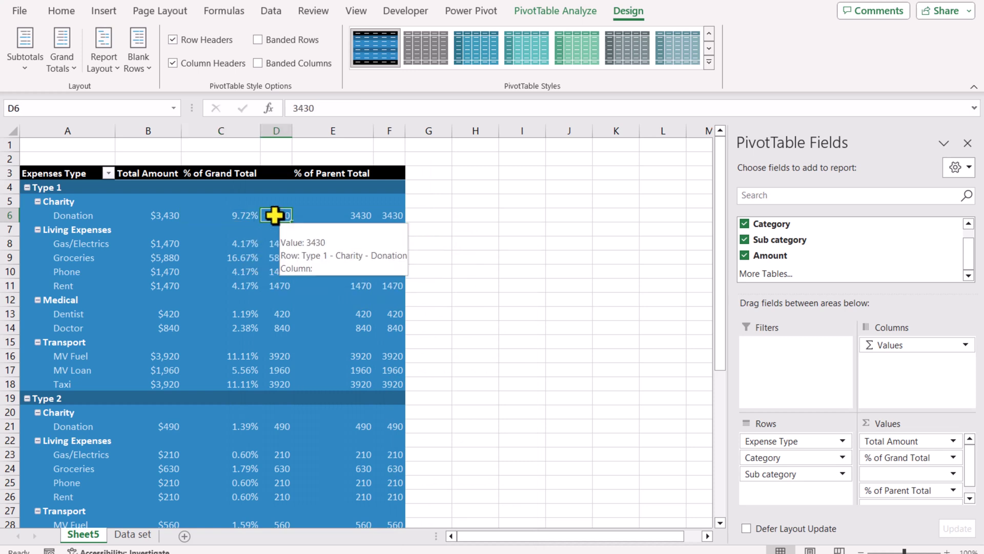
{"action": "right_click", "coordinate": [275, 215]}
{"action": "mouse_move", "coordinate": [333, 404]}
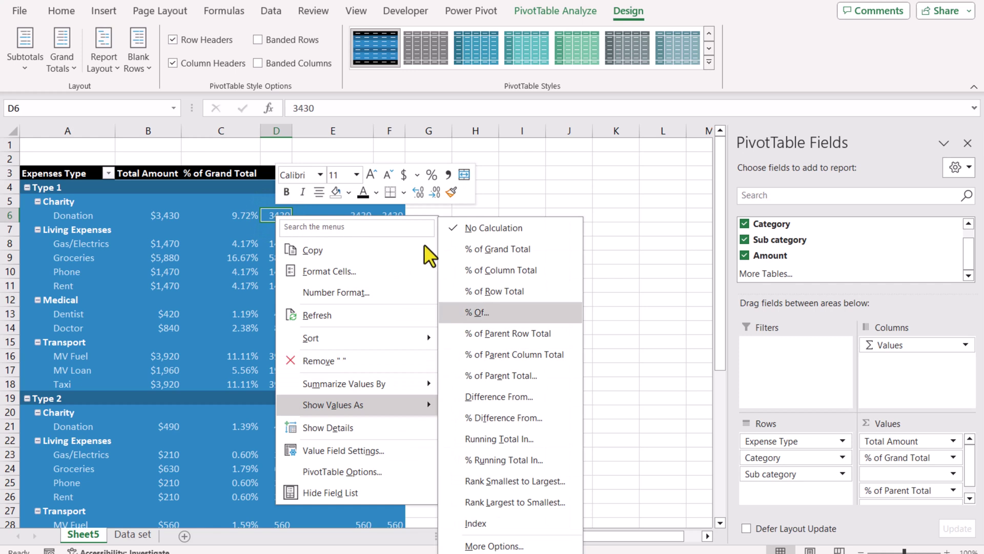
{"action": "left_click", "coordinate": [477, 253]}
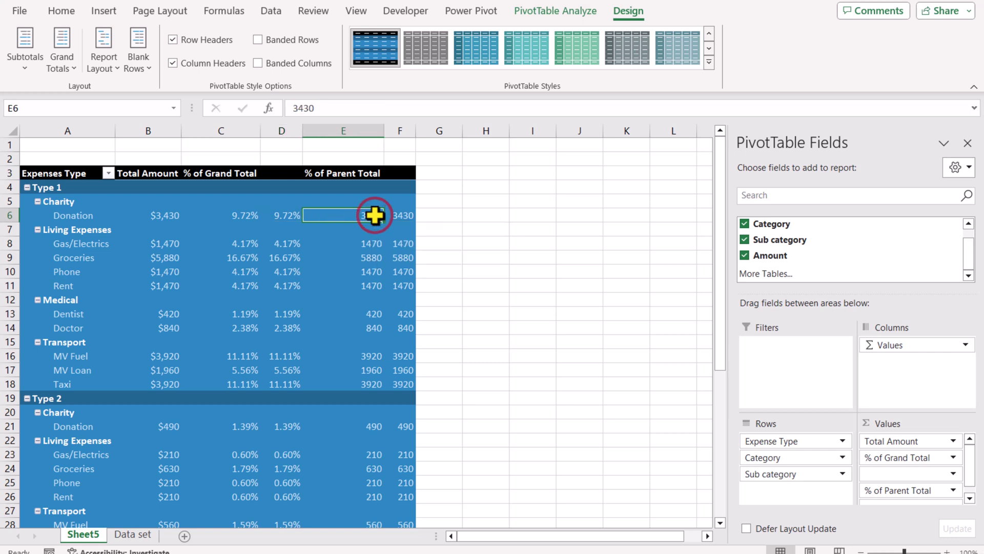
Show column E as % of Parent Total with Category as the base field
{"action": "right_click", "coordinate": [376, 214]}
{"action": "mouse_move", "coordinate": [464, 404]}
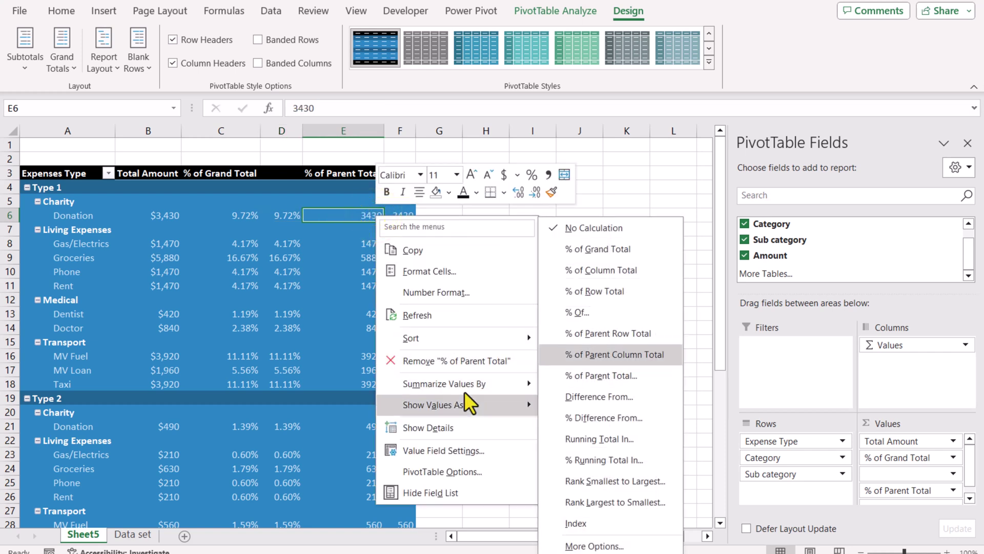
{"action": "left_click", "coordinate": [548, 370]}
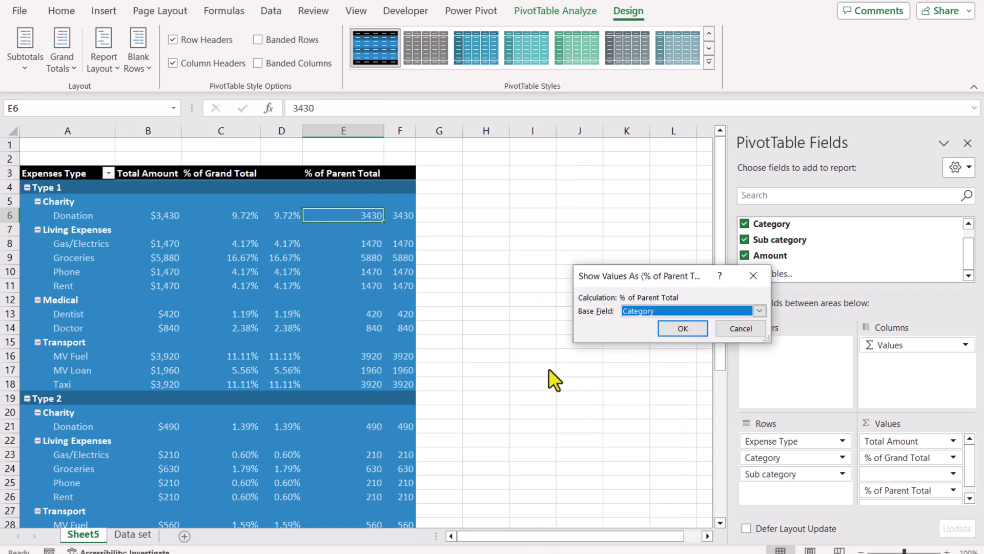
{"action": "left_click", "coordinate": [758, 311]}
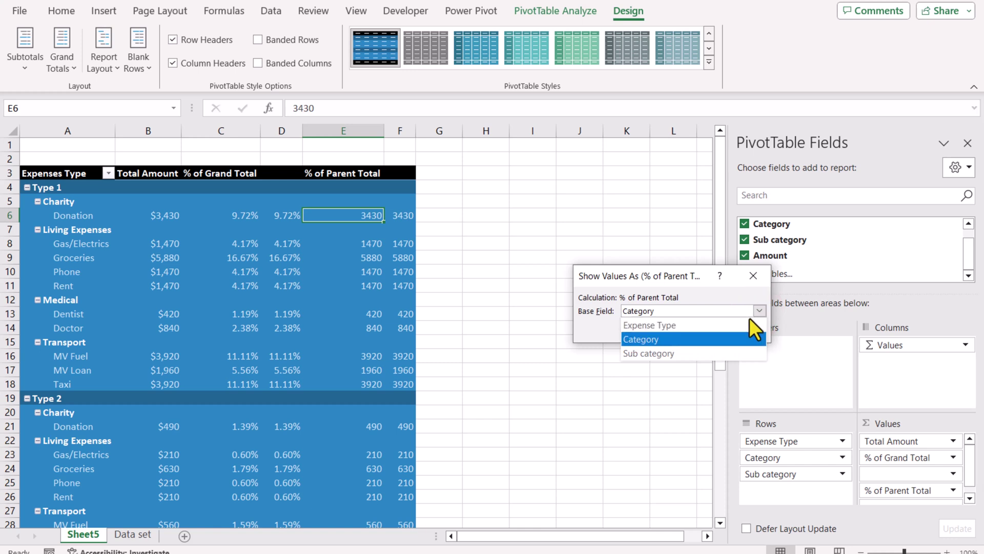
{"action": "left_click", "coordinate": [728, 336]}
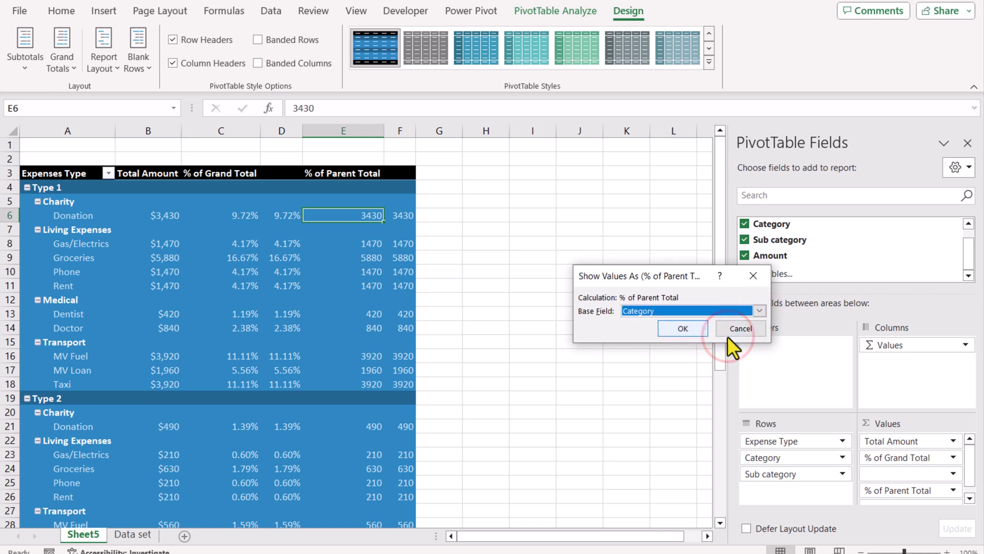
{"action": "left_click", "coordinate": [682, 328]}
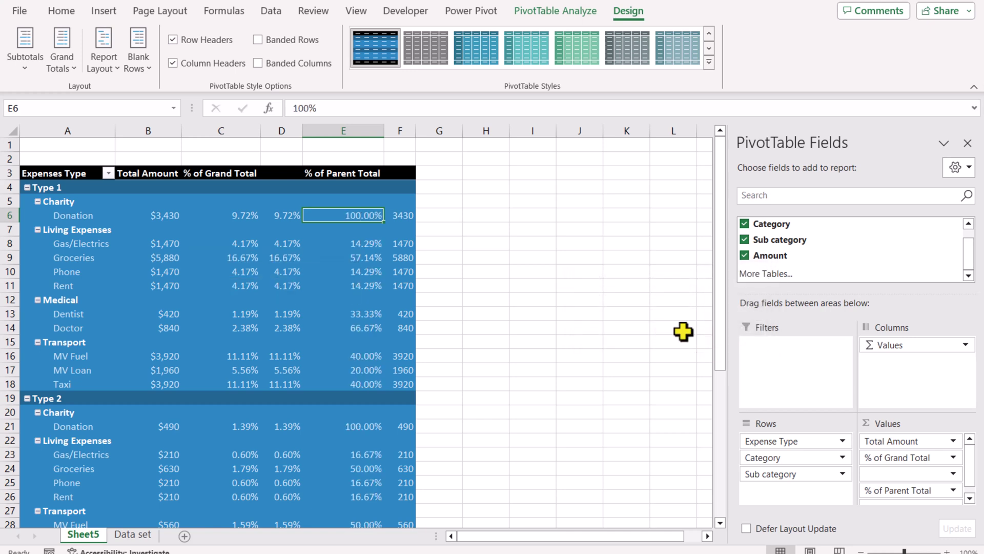
Show column F as % of Parent Total as well
{"action": "left_click_drag", "start_coordinate": [149, 244], "coordinate": [149, 285]}
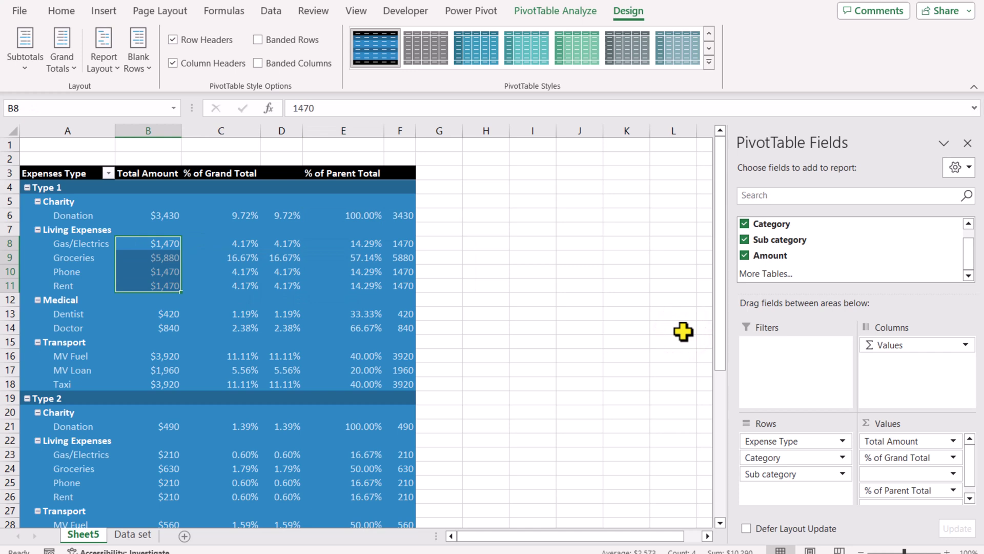
{"action": "right_click", "coordinate": [399, 244]}
{"action": "key", "text": "Down"}
{"action": "key", "text": "Down"}
{"action": "key", "text": "Down"}
{"action": "key", "text": "Down"}
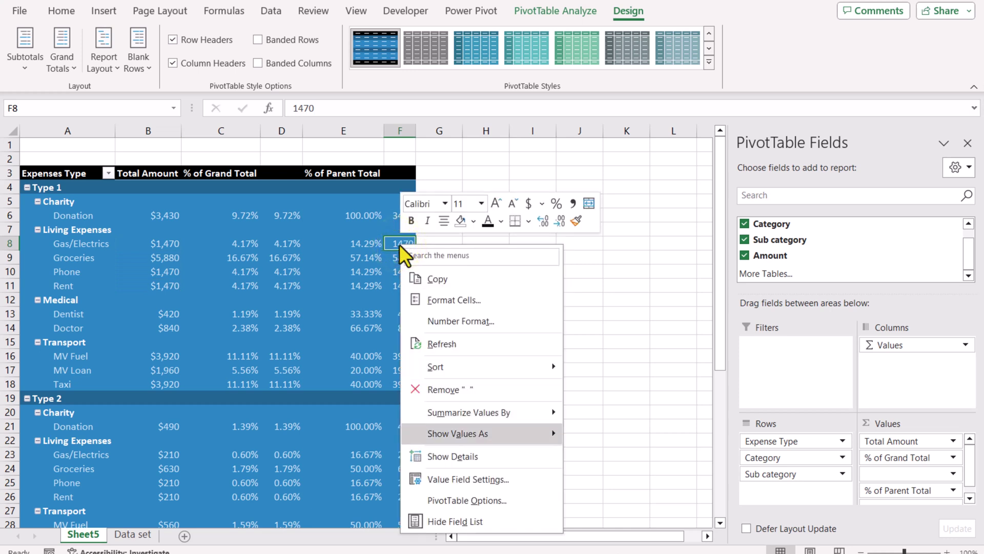
{"action": "key", "text": "Right"}
{"action": "left_click", "coordinate": [651, 353]}
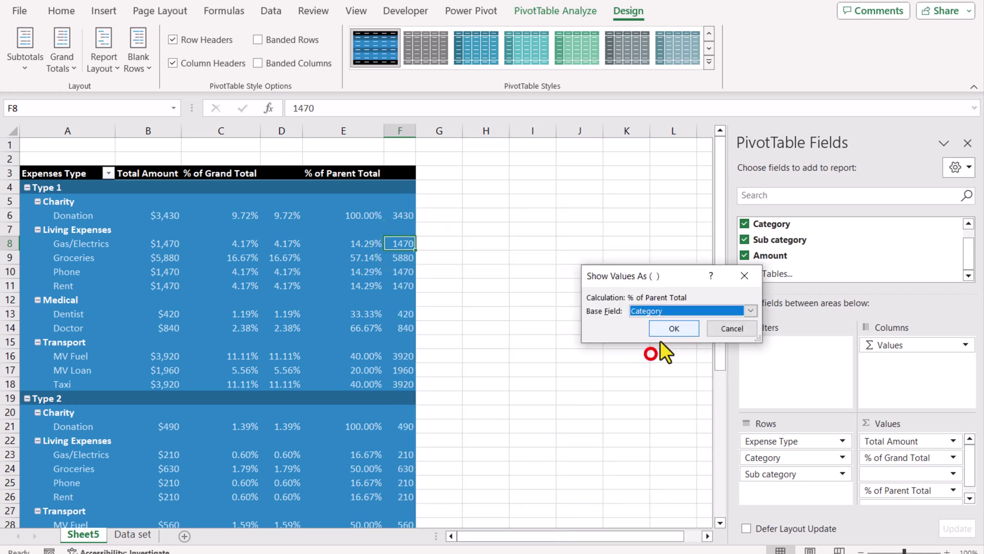
{"action": "left_click", "coordinate": [666, 331]}
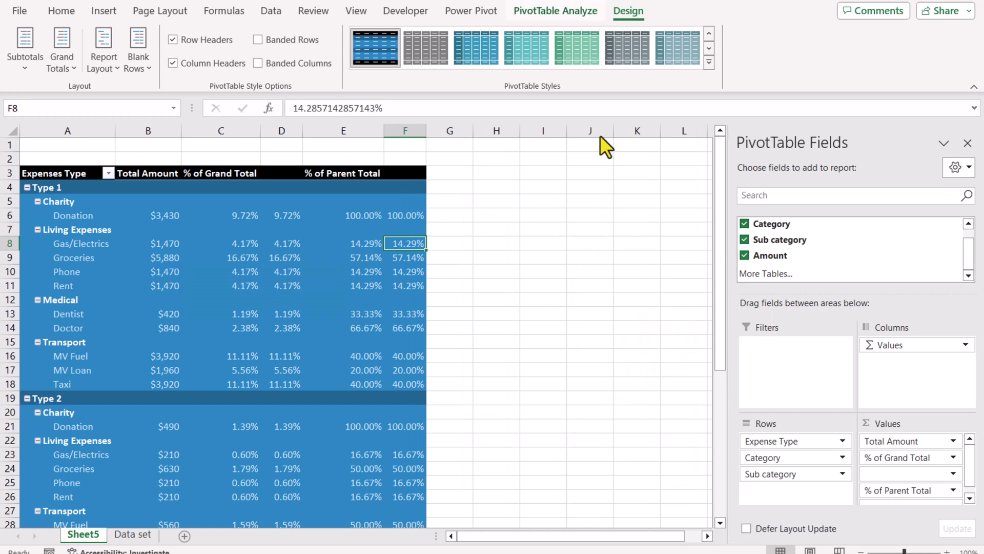
{"action": "left_click", "coordinate": [558, 14]}
Turn off 'Autofit column widths on update' in the PivotTable Options
{"action": "left_click", "coordinate": [64, 69]}
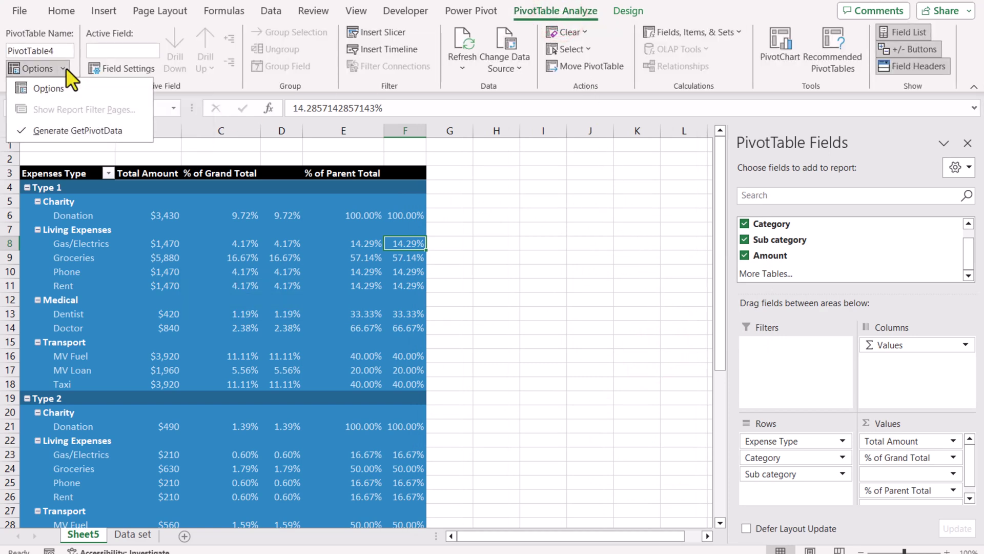
{"action": "left_click", "coordinate": [66, 88]}
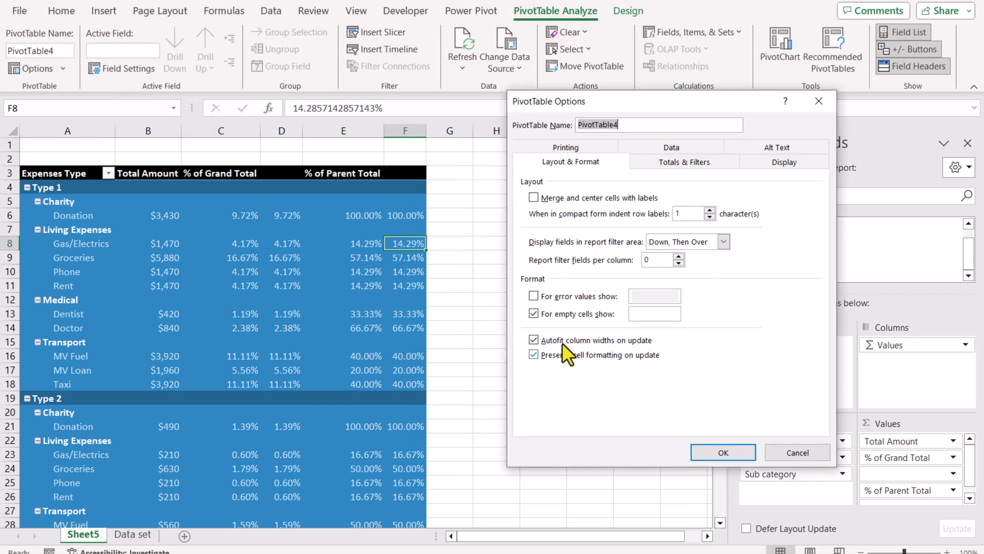
{"action": "left_click", "coordinate": [534, 340]}
{"action": "left_click", "coordinate": [708, 453]}
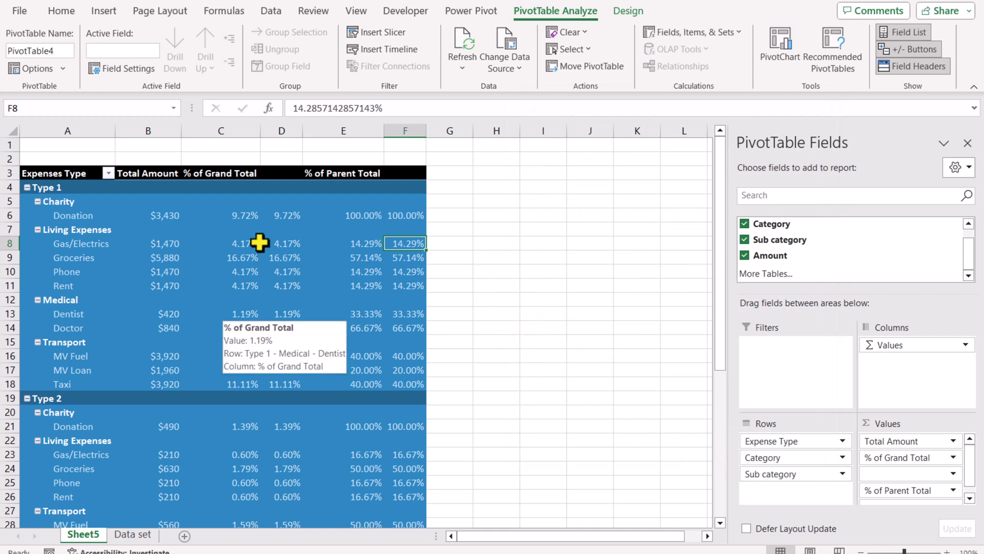
{"action": "mouse_move", "coordinate": [260, 242]}
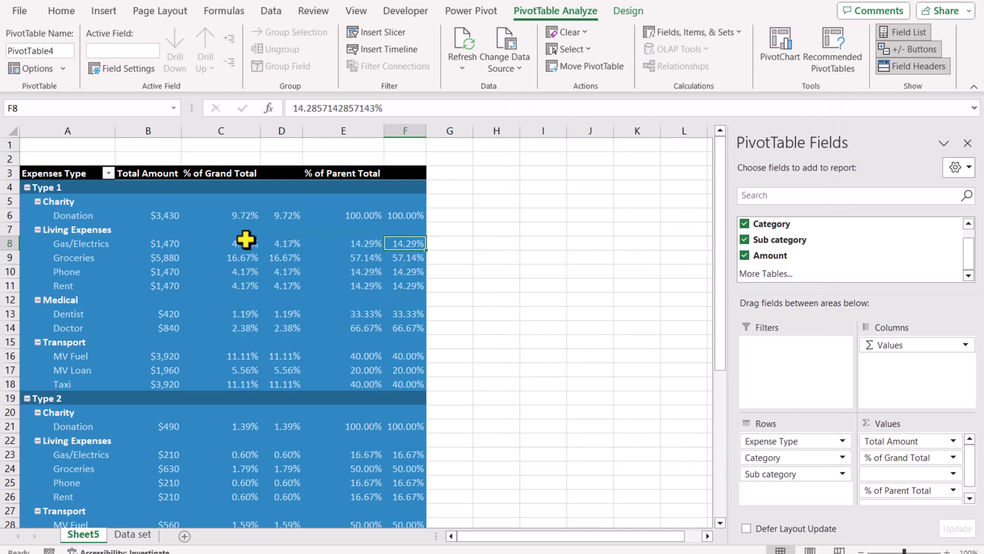
Add a red gradient data bar to D8 and extend it to all sub-category values
{"action": "left_click", "coordinate": [245, 239]}
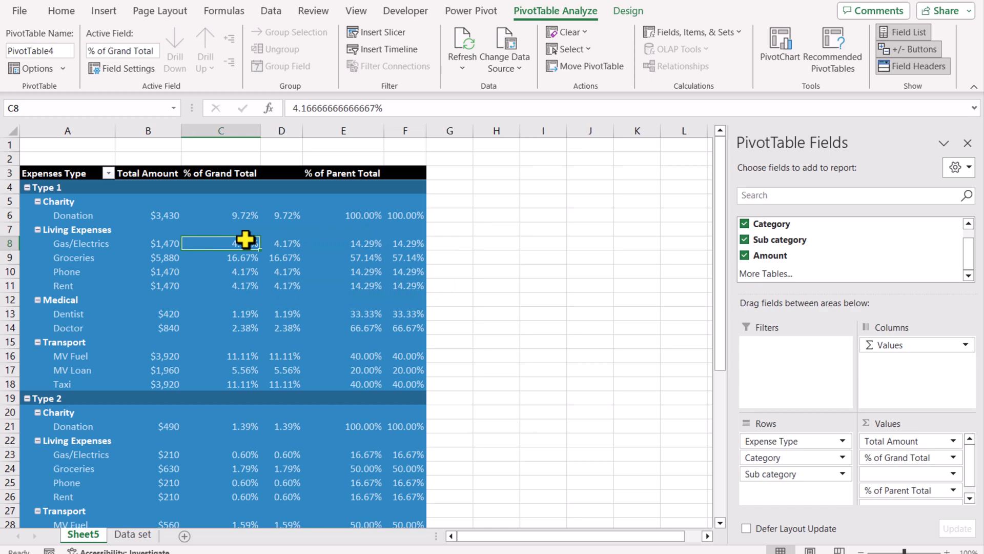
{"action": "left_click", "coordinate": [285, 241]}
{"action": "left_click", "coordinate": [62, 11]}
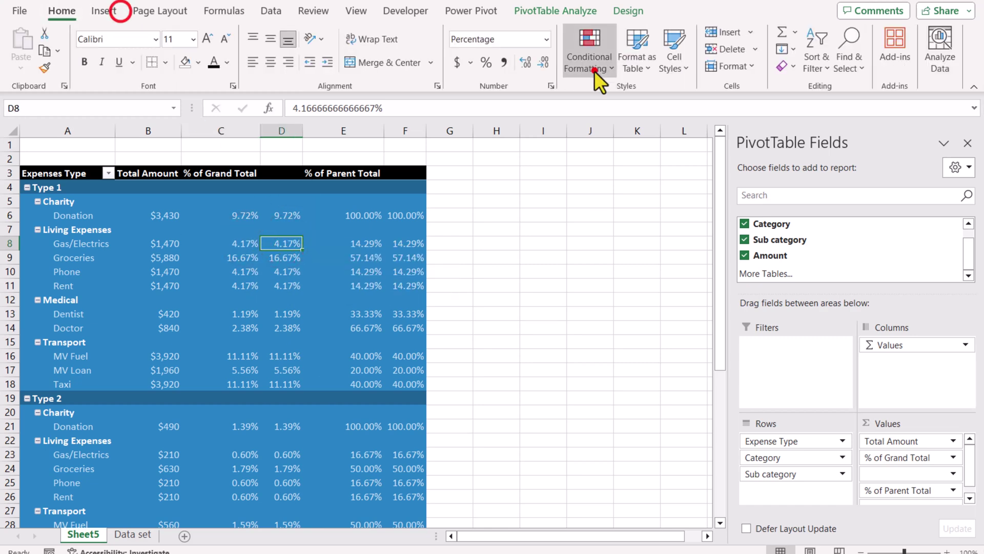
{"action": "left_click", "coordinate": [595, 71]}
{"action": "key", "text": "d"}
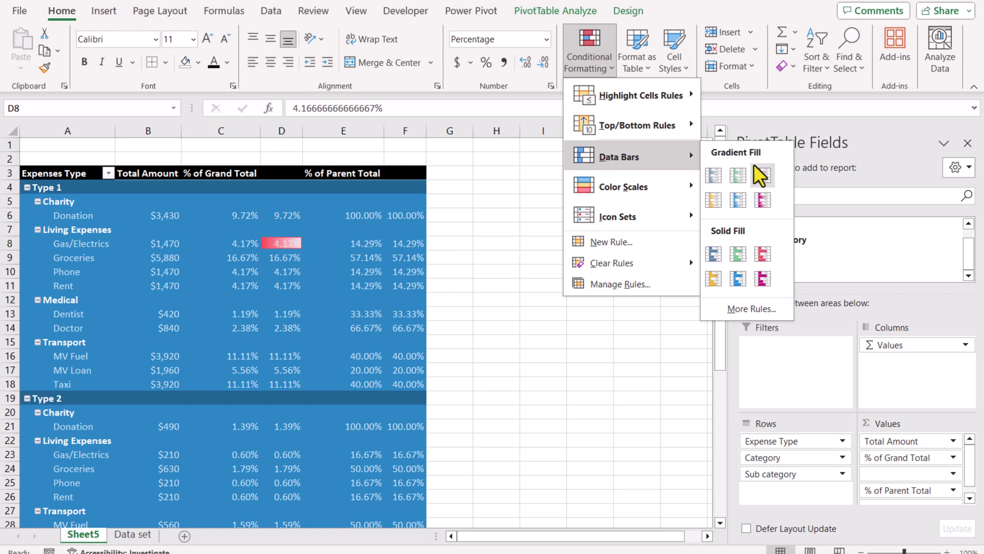
{"action": "left_click", "coordinate": [761, 176]}
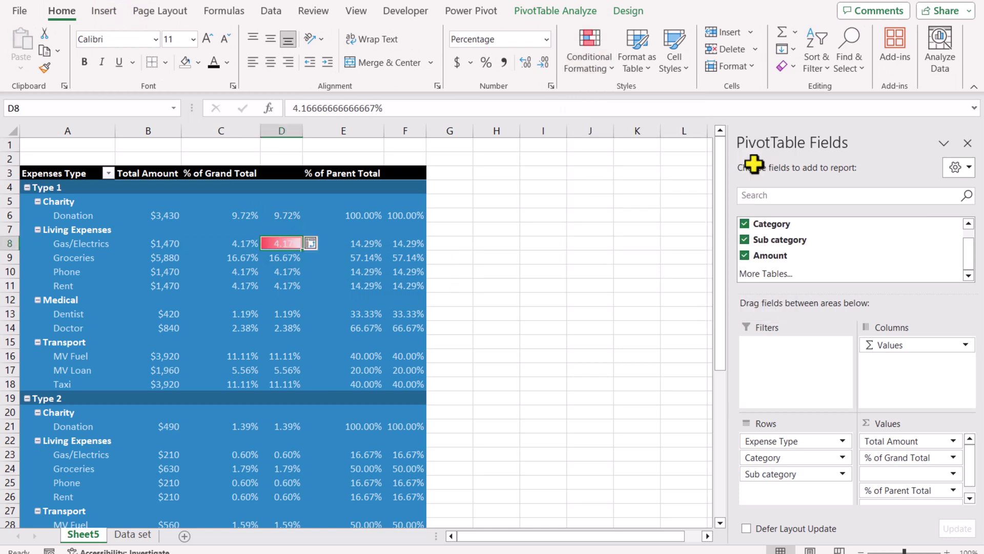
{"action": "left_click", "coordinate": [321, 243]}
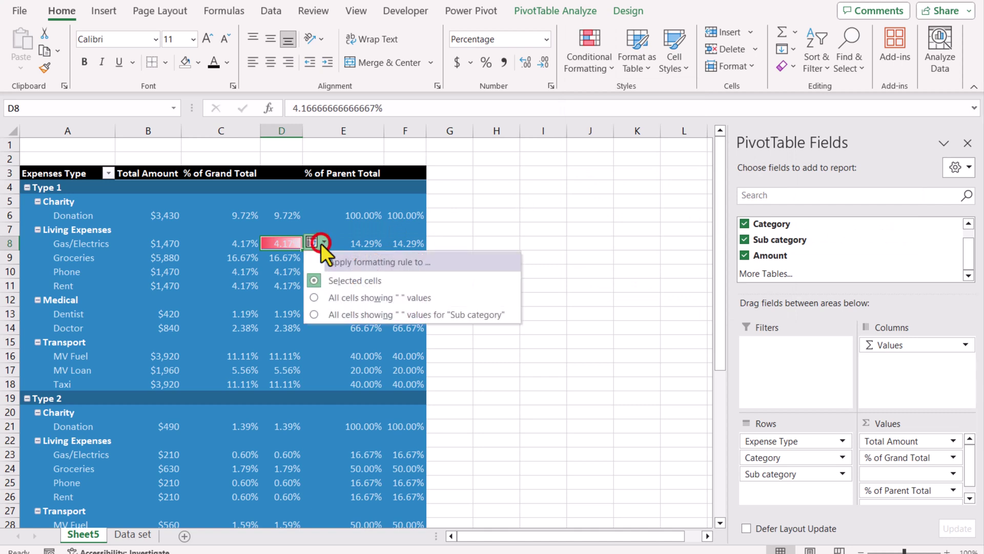
{"action": "left_click", "coordinate": [348, 314]}
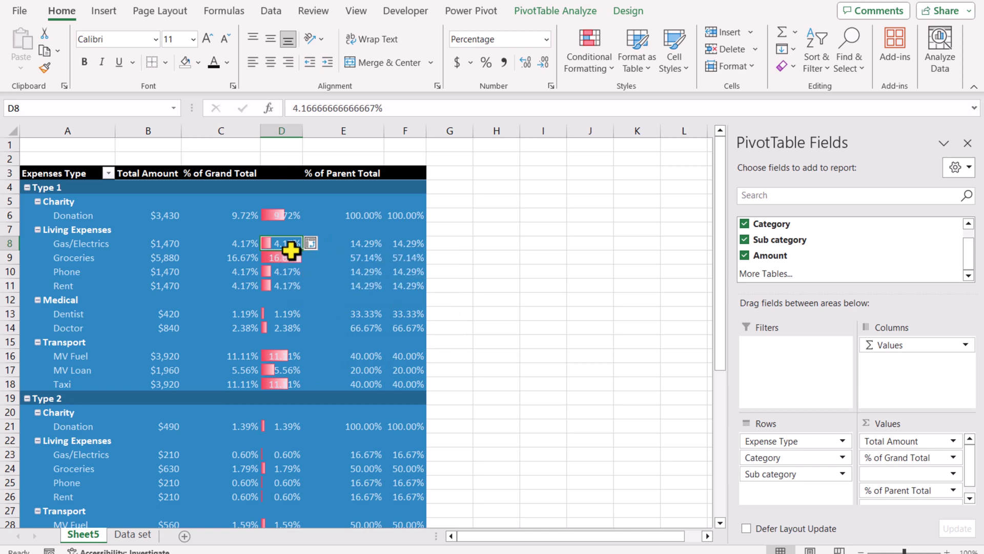
Select the Gas/Electrics percentage cell in column F
{"action": "key", "text": "Home"}
{"action": "key", "text": "Up"}
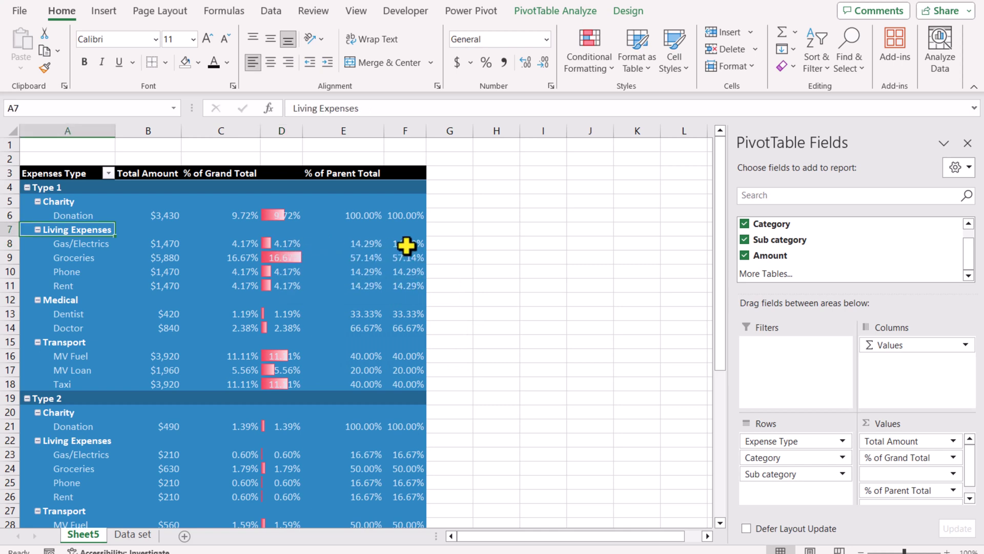
{"action": "mouse_move", "coordinate": [406, 246]}
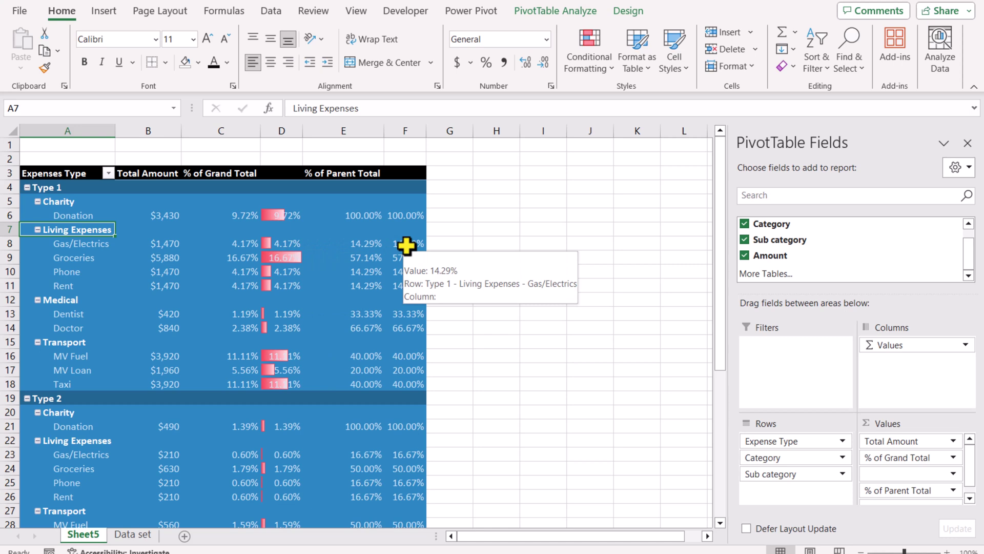
{"action": "left_click", "coordinate": [406, 246]}
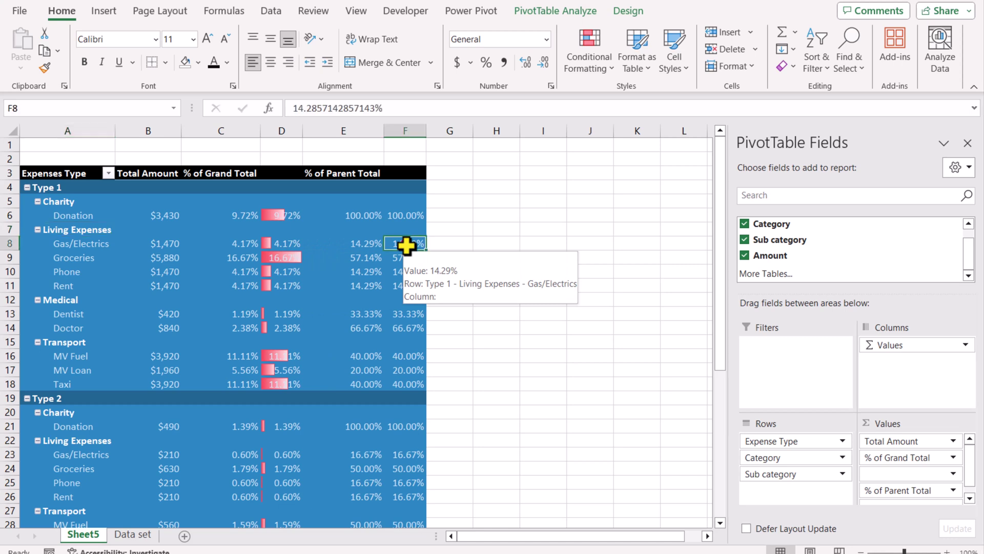
Give F8 and all column F sub-category values red gradient data bars, then collapse Living Expenses
{"action": "left_click", "coordinate": [585, 66]}
{"action": "mouse_move", "coordinate": [611, 145]}
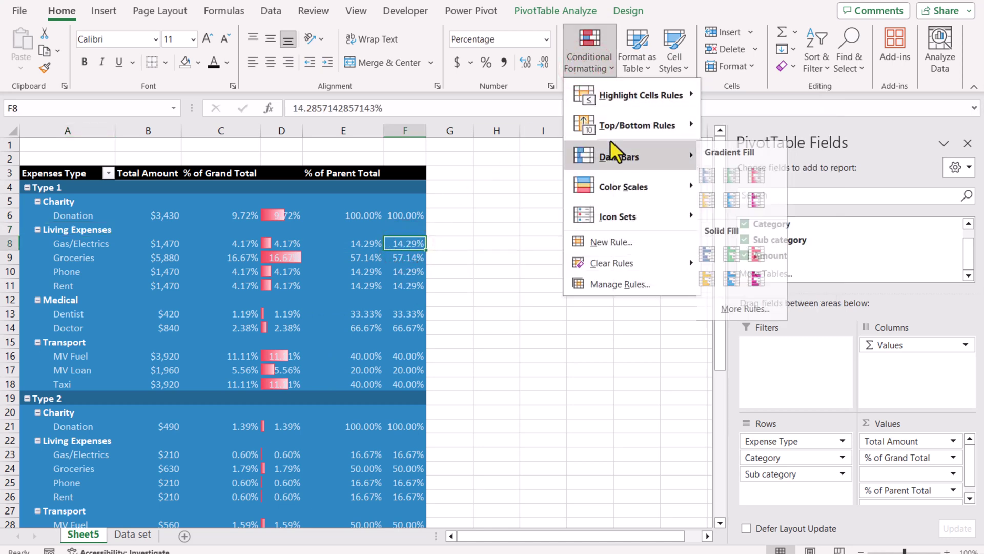
{"action": "left_click", "coordinate": [763, 175]}
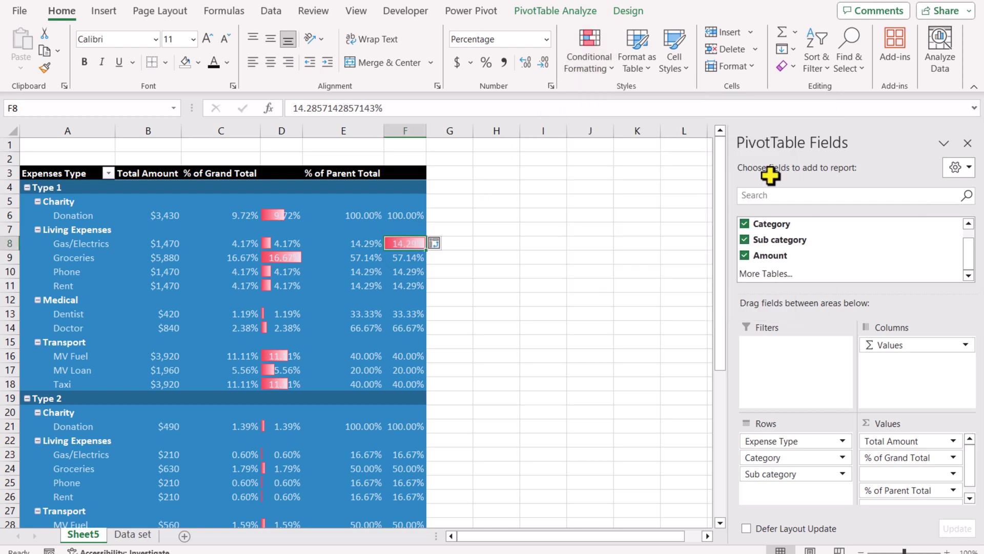
{"action": "left_click", "coordinate": [447, 245]}
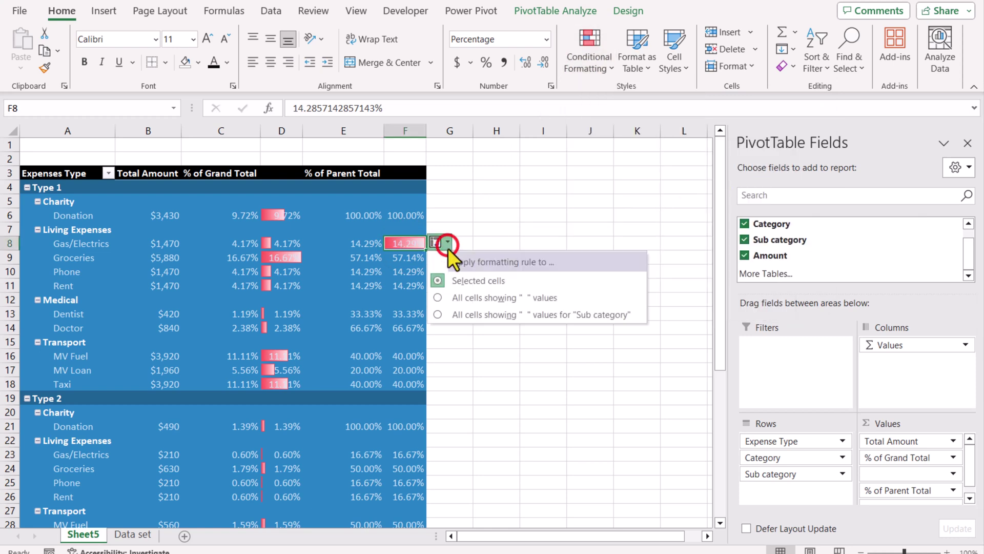
{"action": "left_click", "coordinate": [463, 315]}
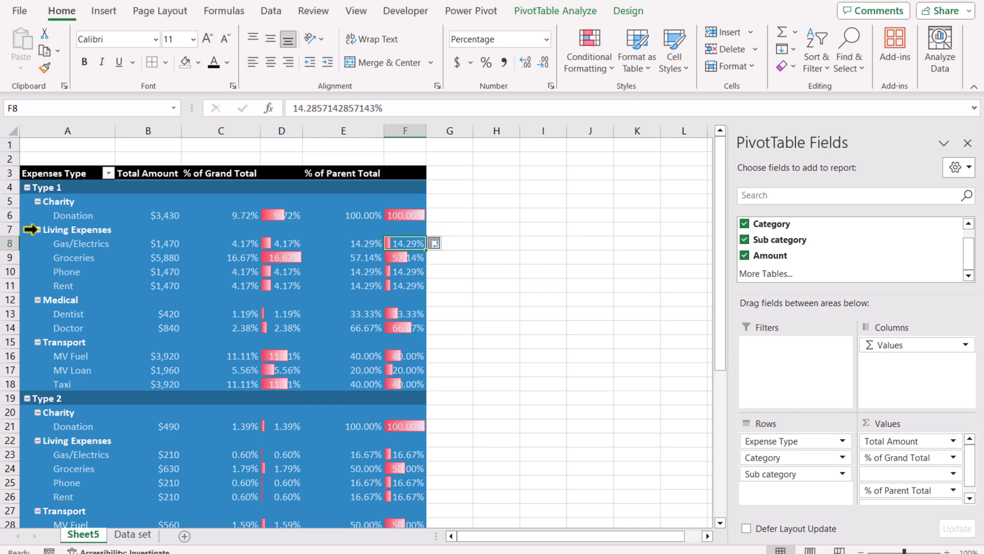
{"action": "left_click", "coordinate": [37, 229]}
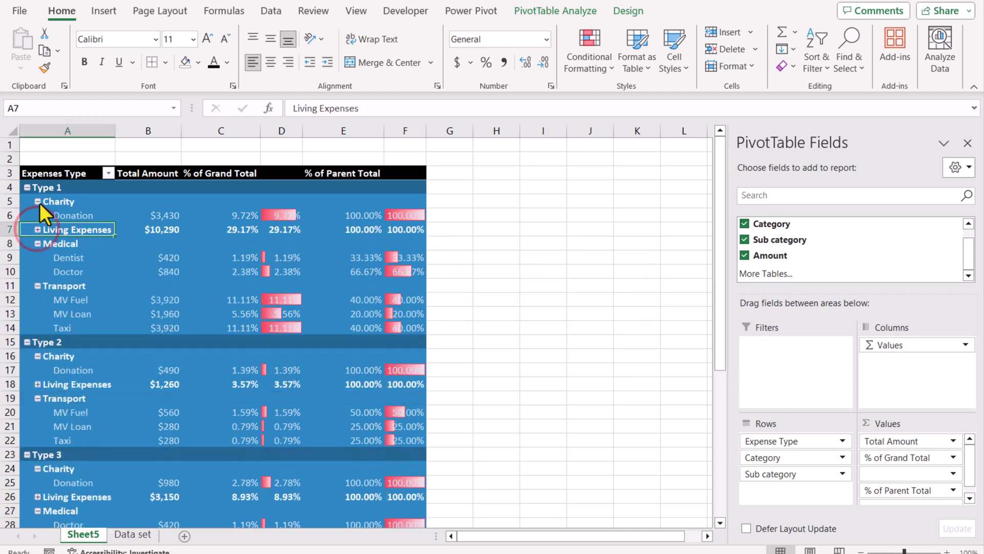
Collapse the Charity, Medical and Transport categories
{"action": "left_click", "coordinate": [38, 201]}
{"action": "left_click", "coordinate": [37, 229]}
{"action": "left_click", "coordinate": [37, 243]}
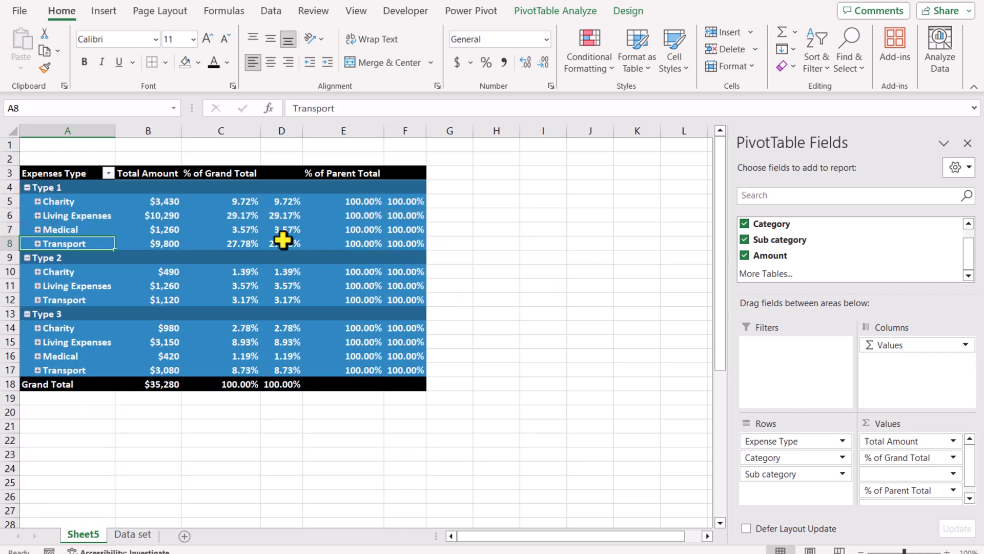
Apply a green gradient data bar to D5 and extend it to all category values
{"action": "left_click", "coordinate": [282, 201]}
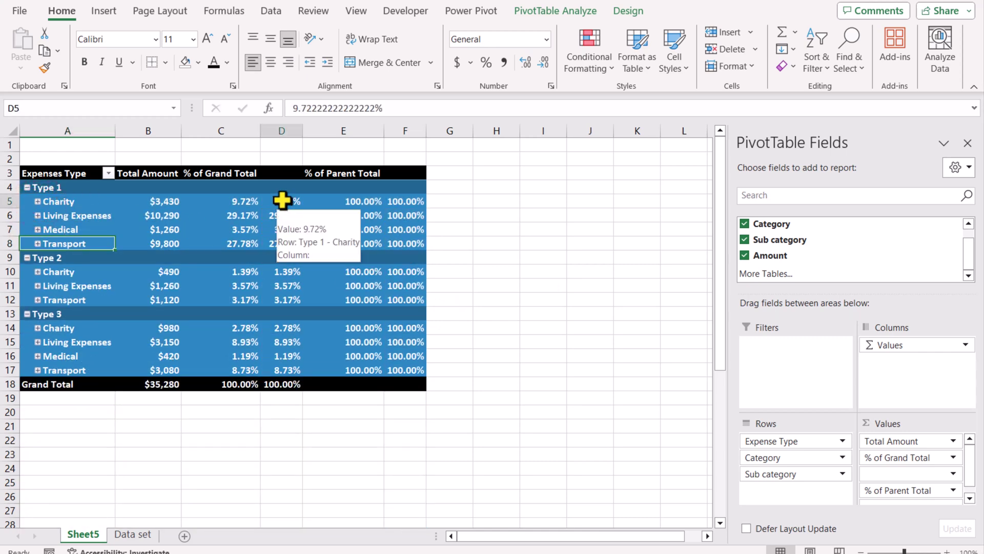
{"action": "left_click", "coordinate": [590, 66]}
{"action": "key", "text": "d"}
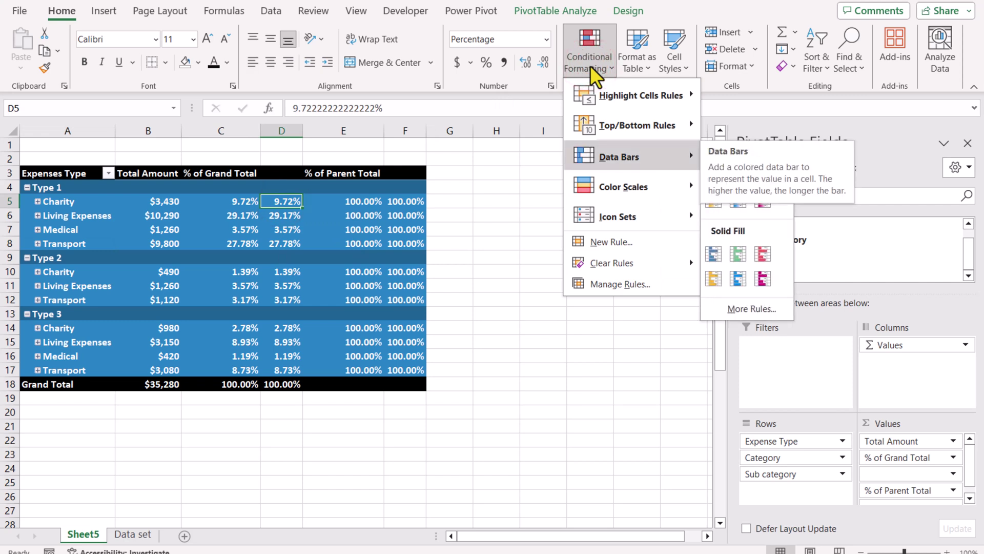
{"action": "key", "text": "Right"}
{"action": "key", "text": "Return"}
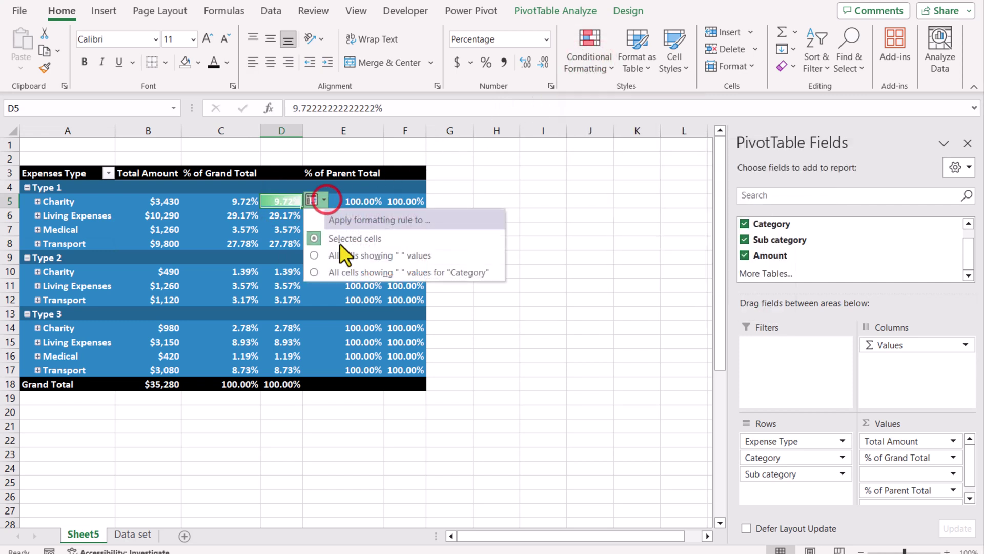
{"action": "left_click", "coordinate": [349, 272]}
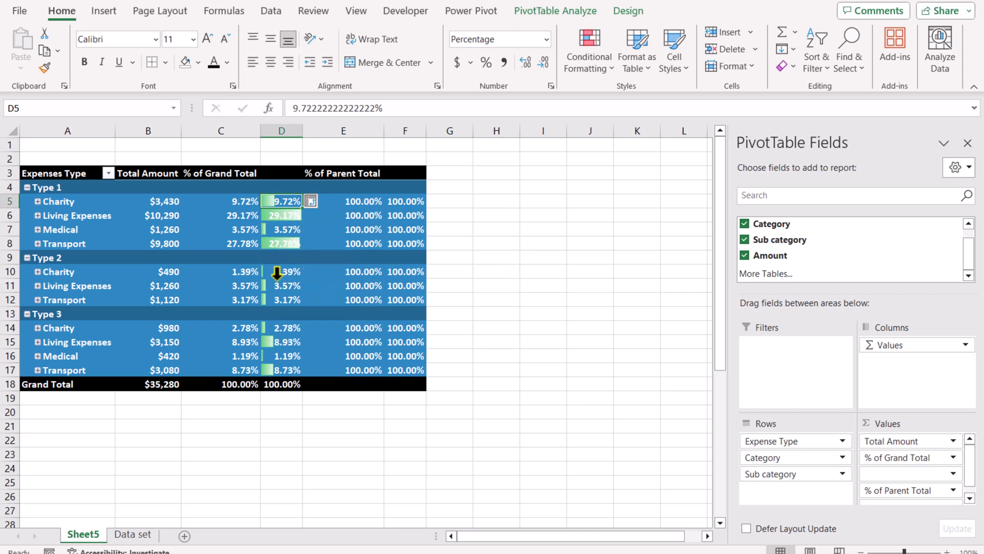
Collapse Type 1, Type 2 and Type 3 into single rows
{"action": "left_click", "coordinate": [27, 188]}
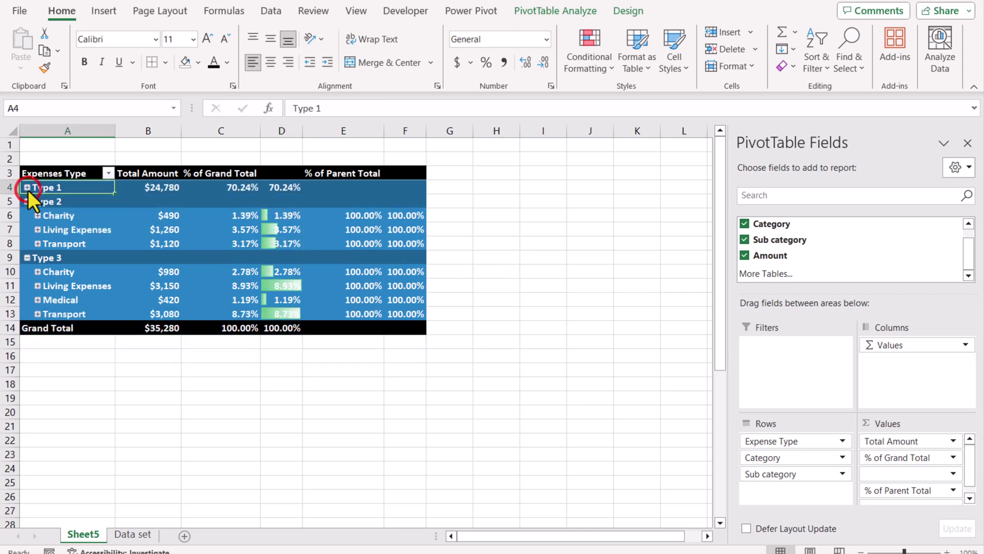
{"action": "left_click", "coordinate": [27, 201]}
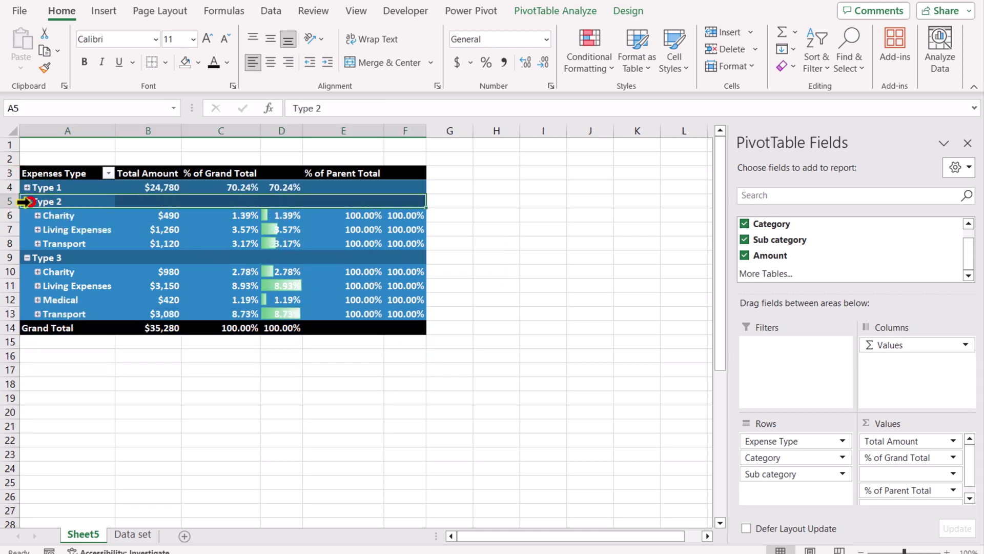
{"action": "left_click", "coordinate": [27, 216]}
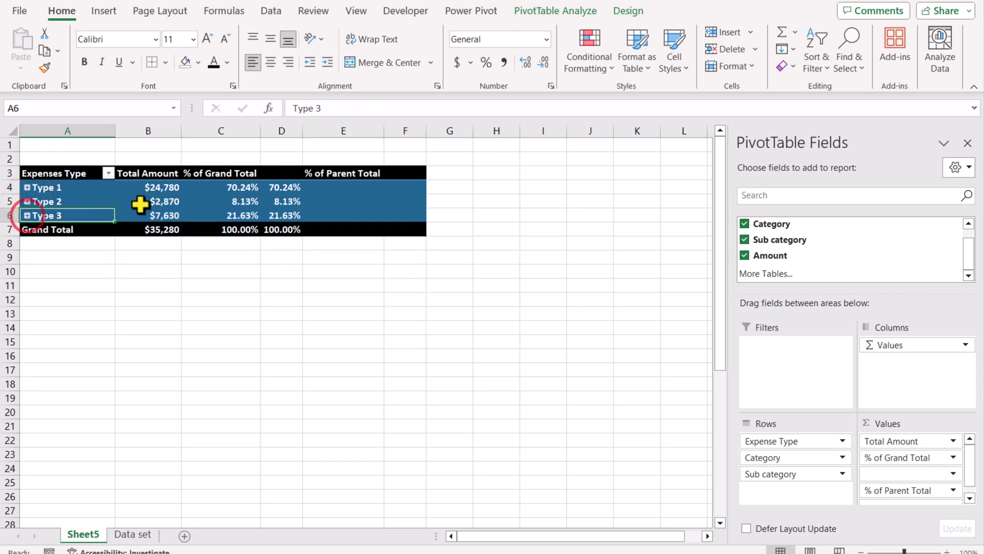
Apply an orange gradient data bar to D4 for all expense types, then re-expand Type 1
{"action": "left_click", "coordinate": [280, 187]}
{"action": "left_click", "coordinate": [595, 68]}
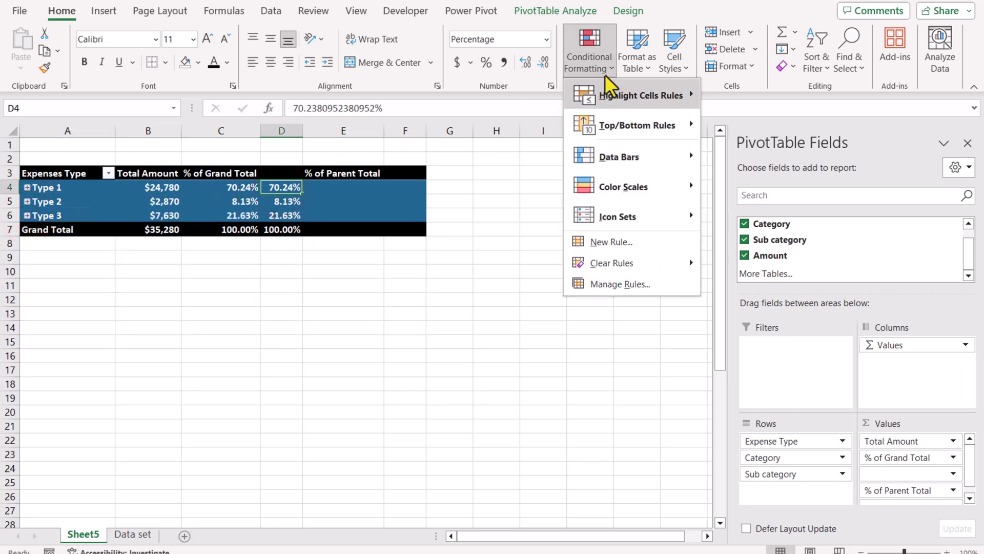
{"action": "mouse_move", "coordinate": [708, 146]}
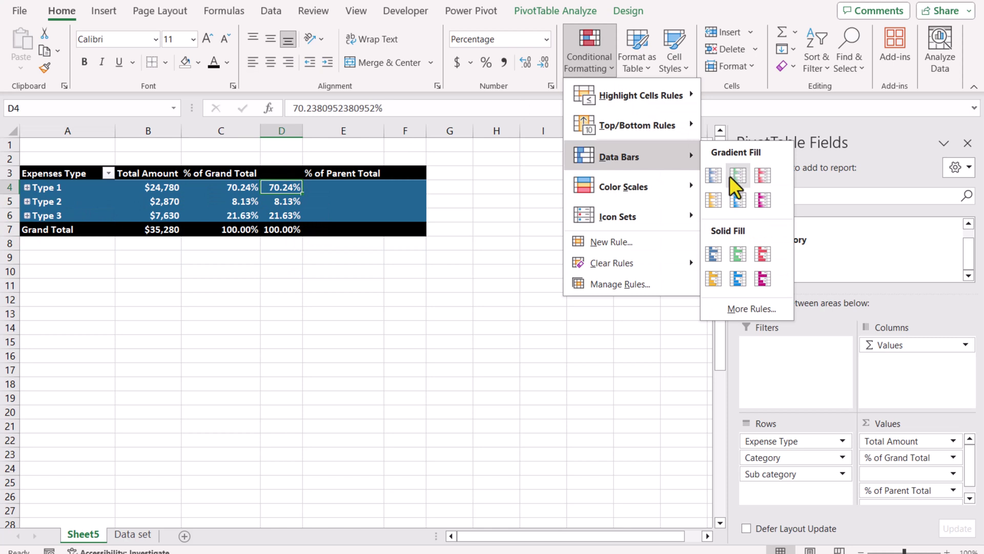
{"action": "left_click", "coordinate": [720, 202]}
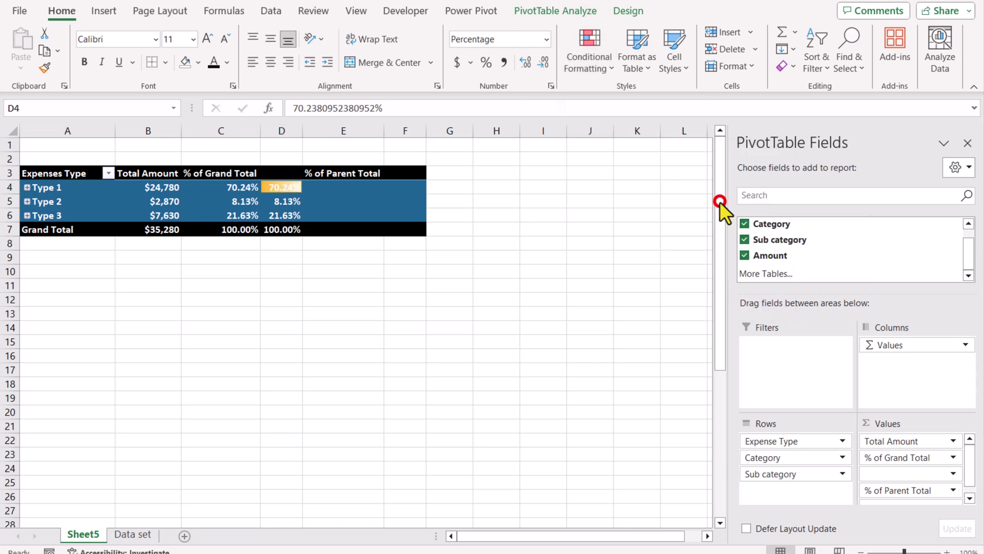
{"action": "left_click", "coordinate": [313, 186]}
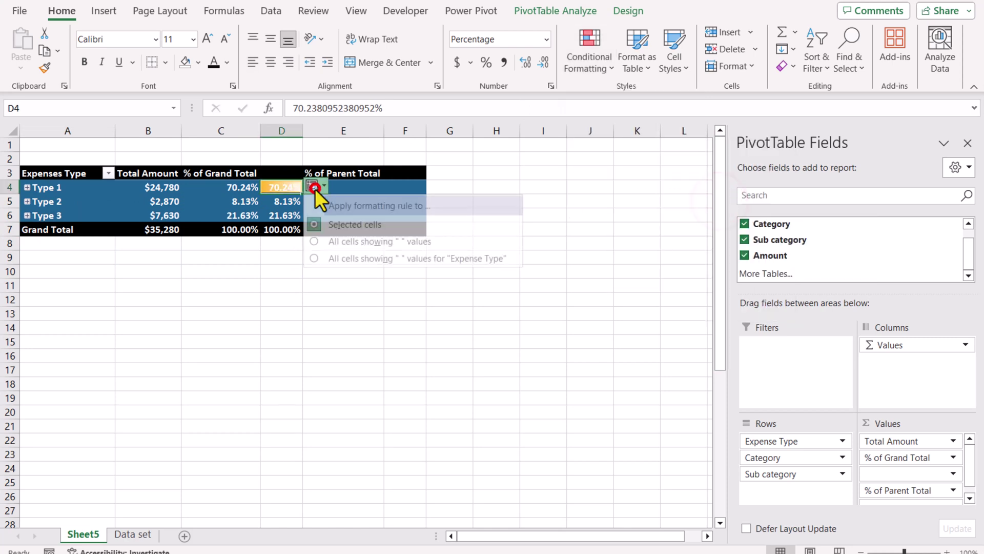
{"action": "left_click", "coordinate": [332, 256]}
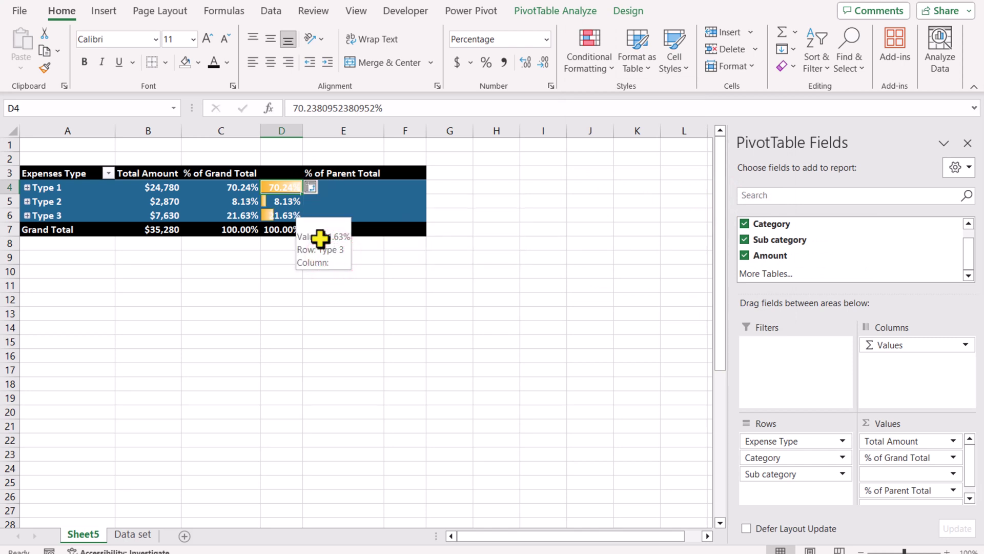
{"action": "left_click", "coordinate": [26, 188]}
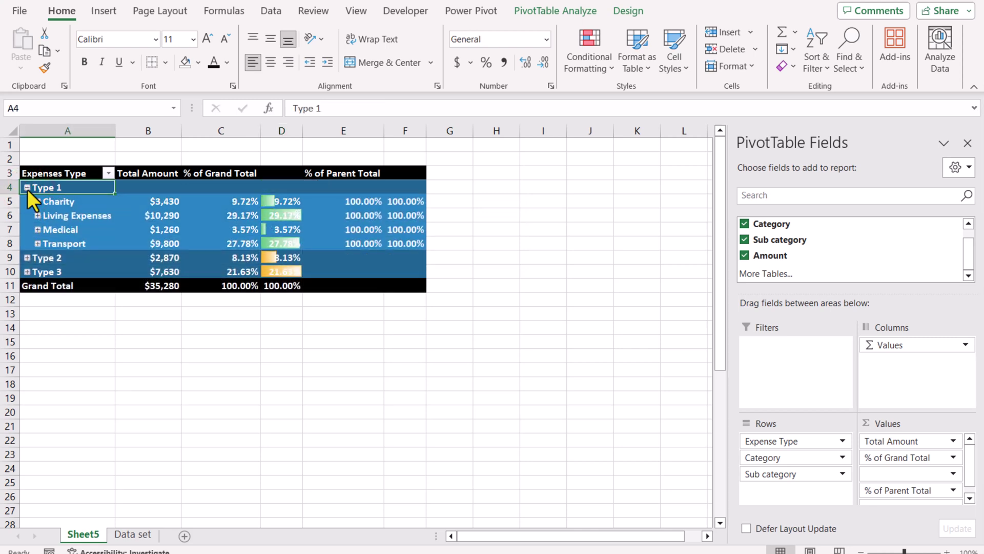
Expand Living Expenses and add an Equal To 100% rule with Red Text on E7
{"action": "left_click", "coordinate": [37, 216]}
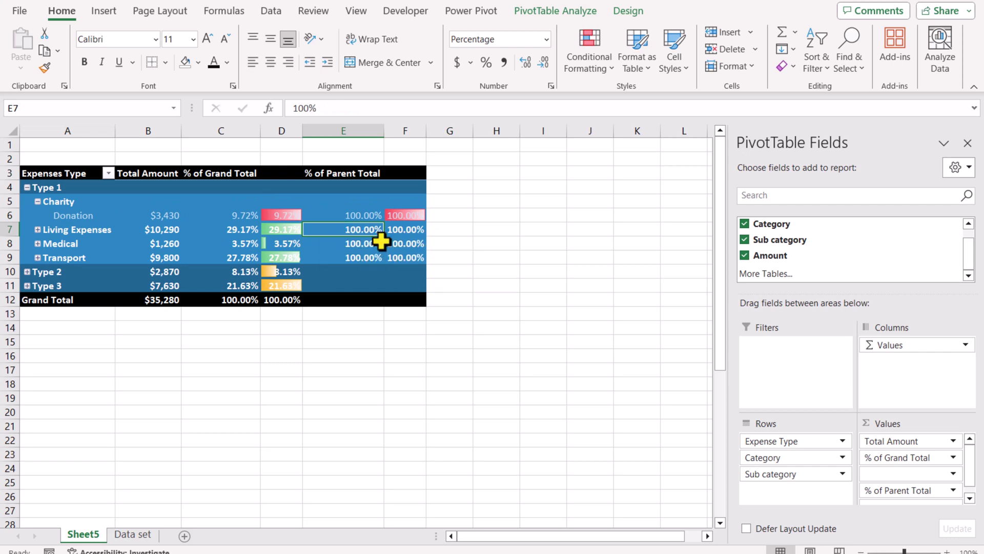
{"action": "left_click", "coordinate": [587, 68]}
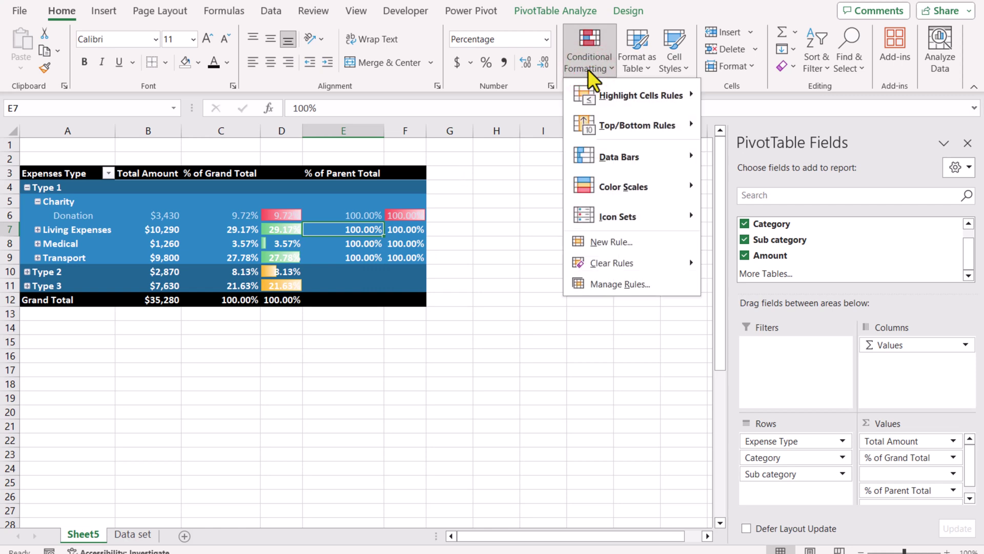
{"action": "key", "text": "Down"}
{"action": "key", "text": "Right"}
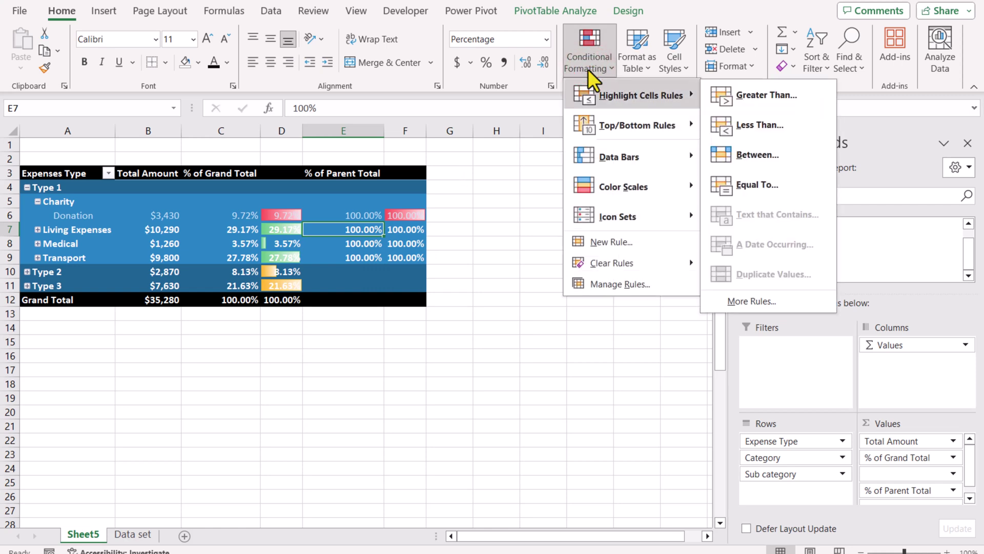
{"action": "key", "text": "Down"}
{"action": "key", "text": "Down"}
{"action": "key", "text": "Return"}
{"action": "left_click", "coordinate": [821, 311]}
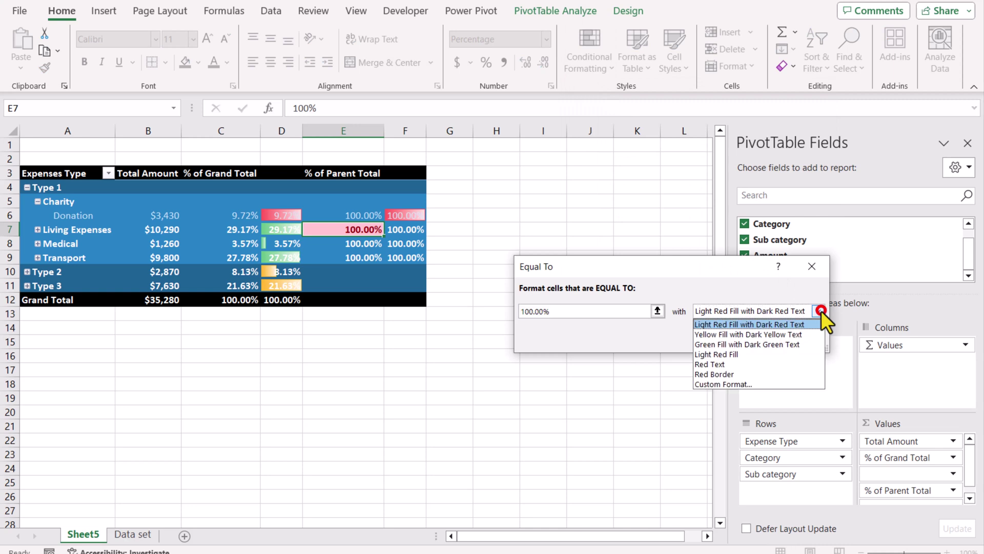
{"action": "left_click", "coordinate": [776, 364]}
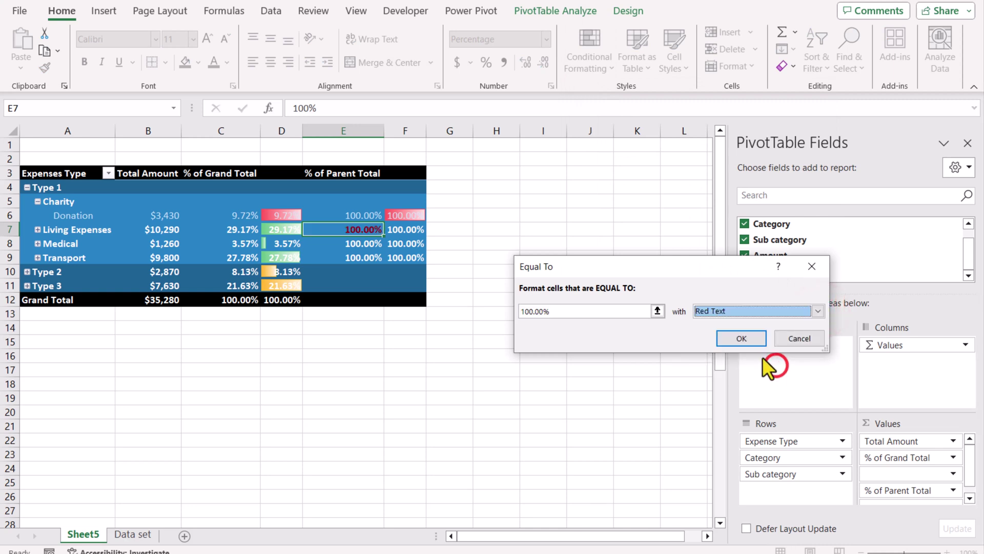
{"action": "left_click", "coordinate": [742, 340]}
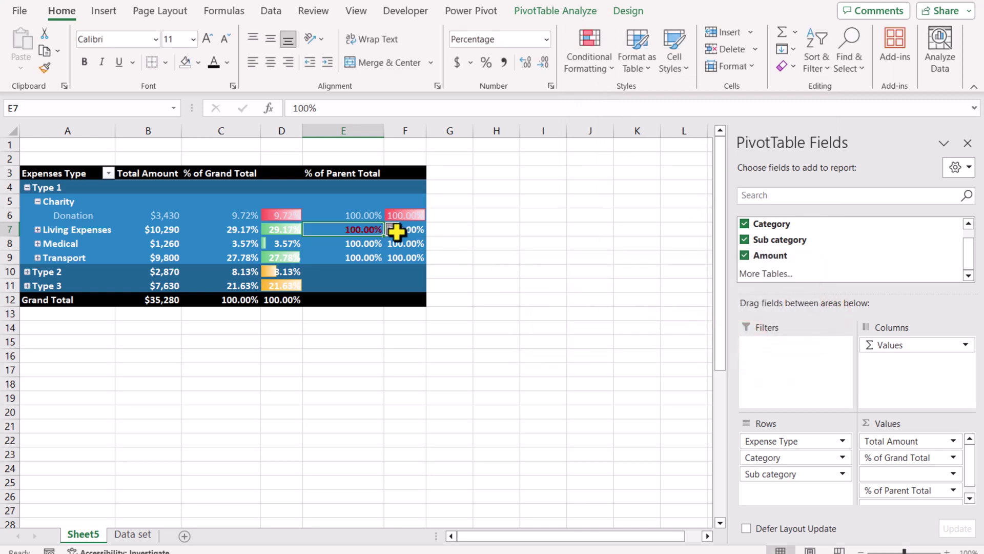
Apply the red-text rule to all % of Parent Total category cells
{"action": "left_click", "coordinate": [393, 230]}
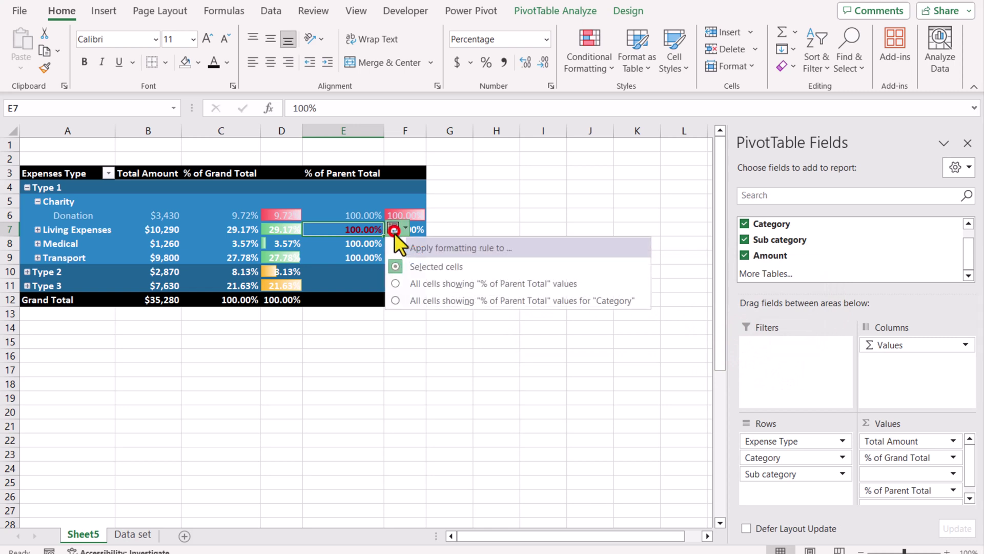
{"action": "left_click", "coordinate": [409, 301]}
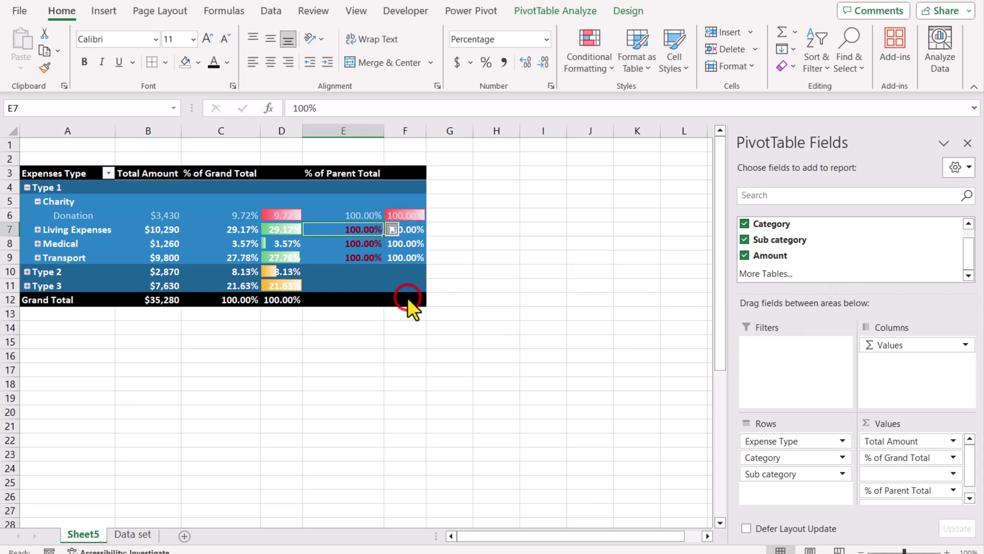
{"action": "left_click", "coordinate": [414, 230]}
Add an Equal To 100% Red Text rule on F7 and extend it to all category values
{"action": "left_click", "coordinate": [592, 62]}
{"action": "mouse_move", "coordinate": [604, 99]}
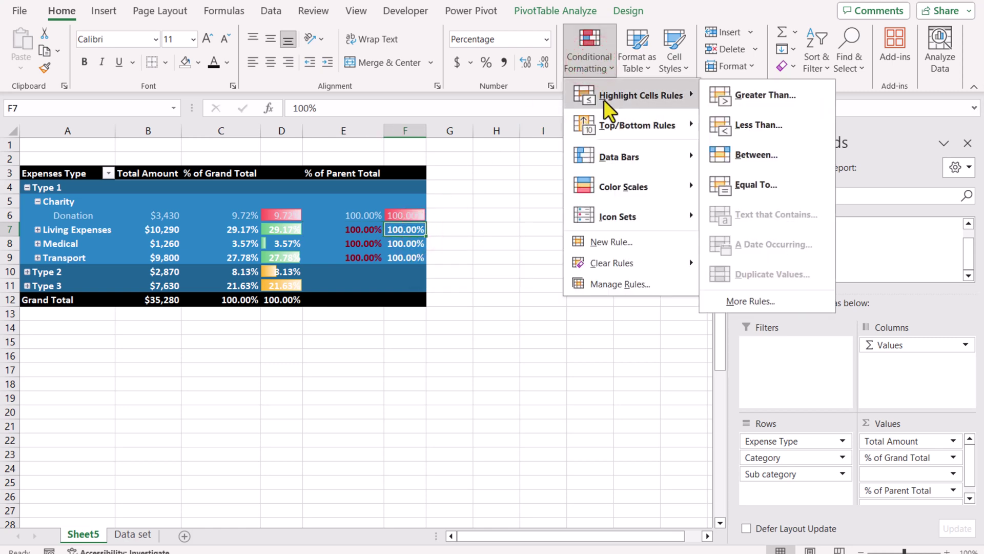
{"action": "left_click", "coordinate": [768, 190]}
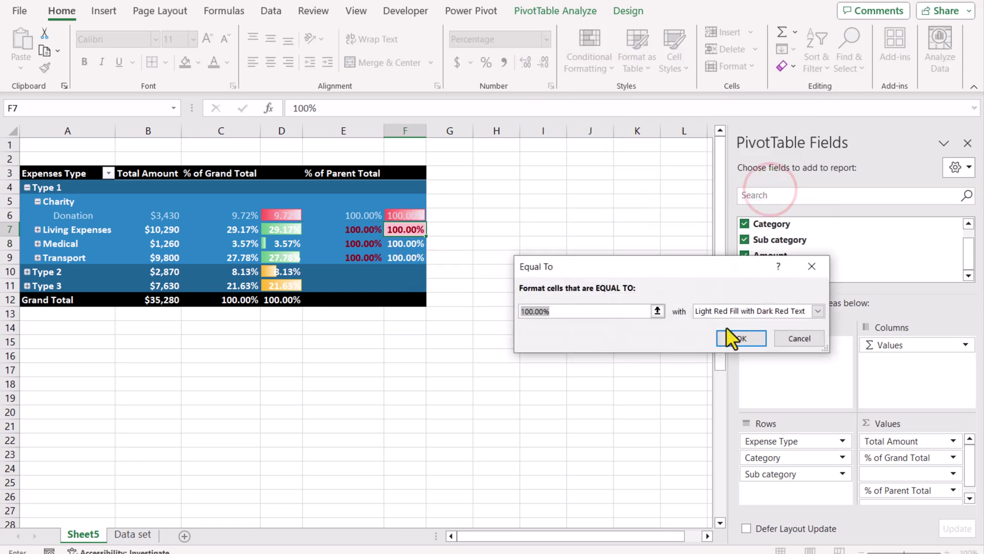
{"action": "left_click", "coordinate": [818, 312]}
{"action": "left_click", "coordinate": [739, 362]}
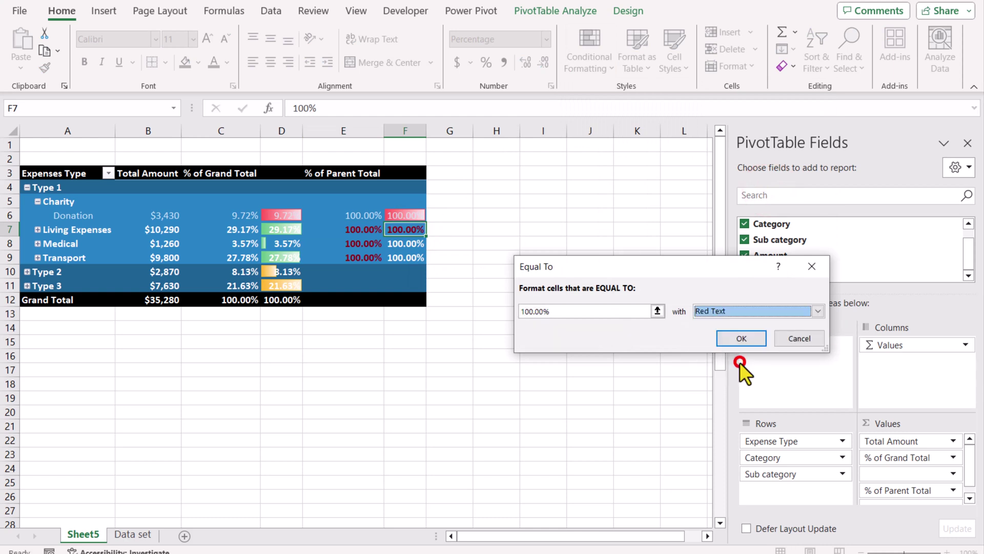
{"action": "left_click", "coordinate": [741, 339]}
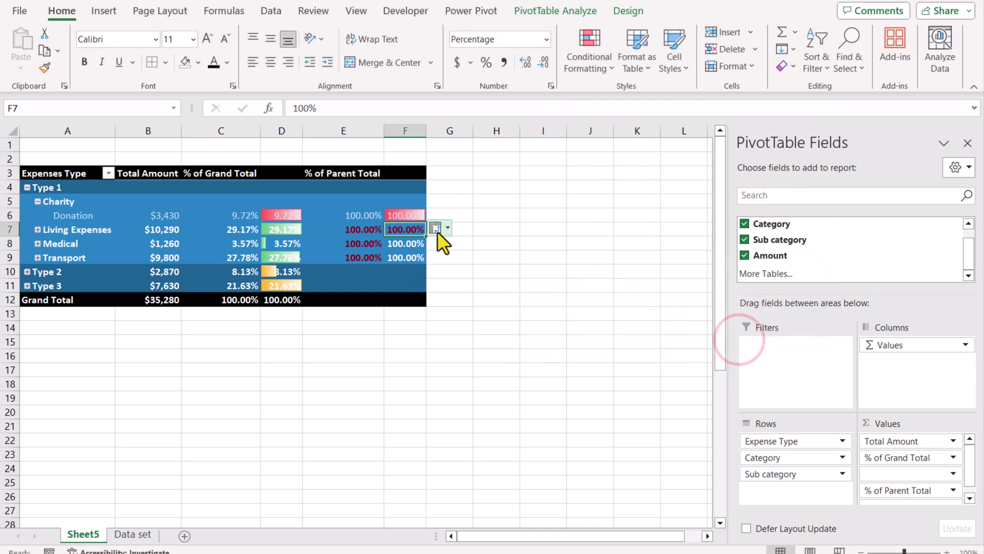
{"action": "left_click", "coordinate": [437, 230]}
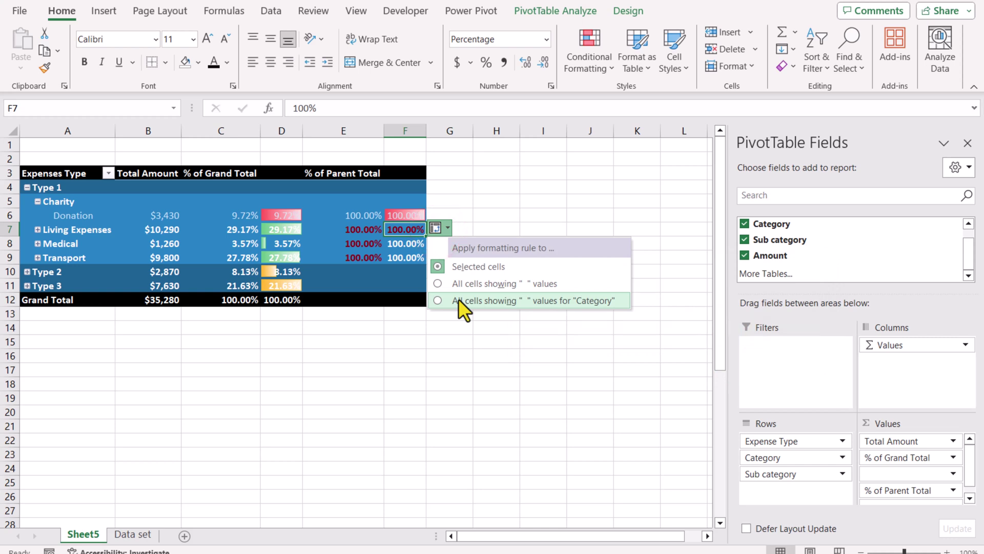
{"action": "left_click", "coordinate": [458, 298]}
Select the entire PivotTable starting from the Expenses Type header
{"action": "key", "text": "Home"}
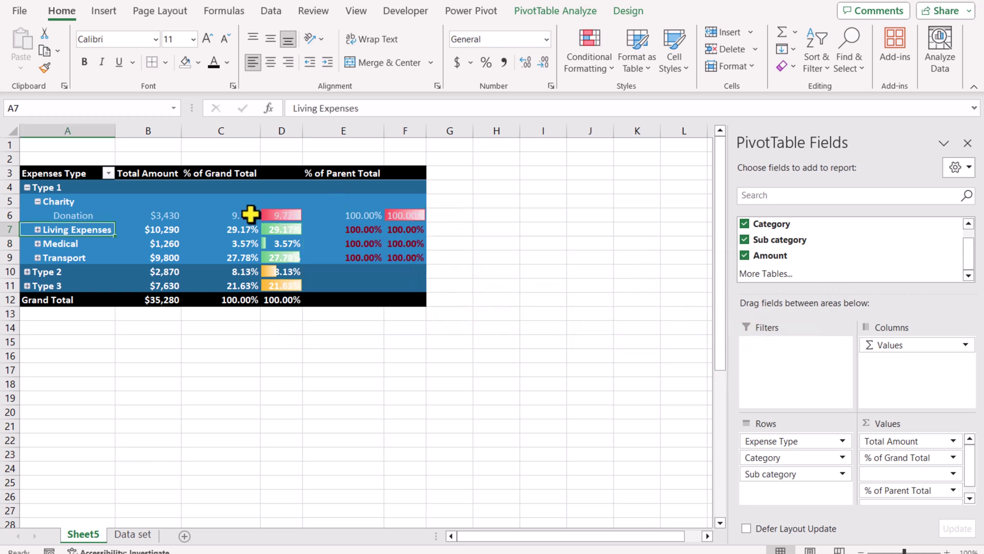
{"action": "left_click", "coordinate": [390, 244]}
{"action": "left_click", "coordinate": [38, 174]}
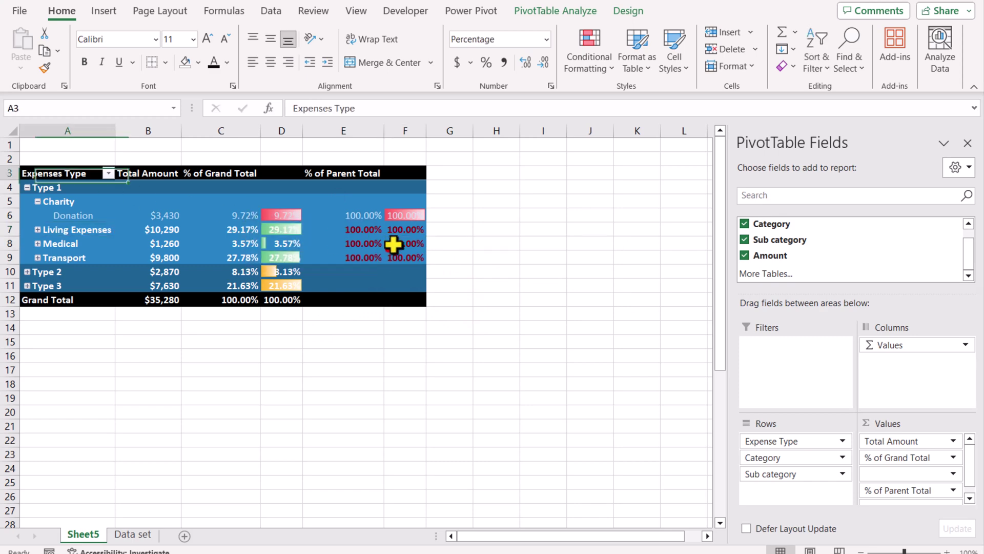
{"action": "key", "text": "ctrl+a"}
In the Rules Manager, change the first Cell Value = 1 rule's font colour to blue
{"action": "left_click", "coordinate": [587, 69]}
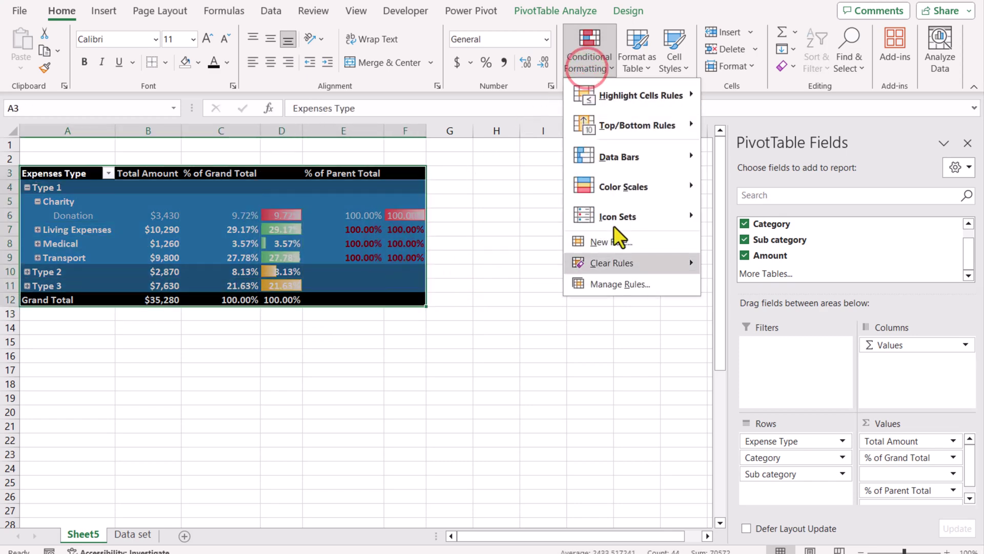
{"action": "left_click", "coordinate": [623, 283]}
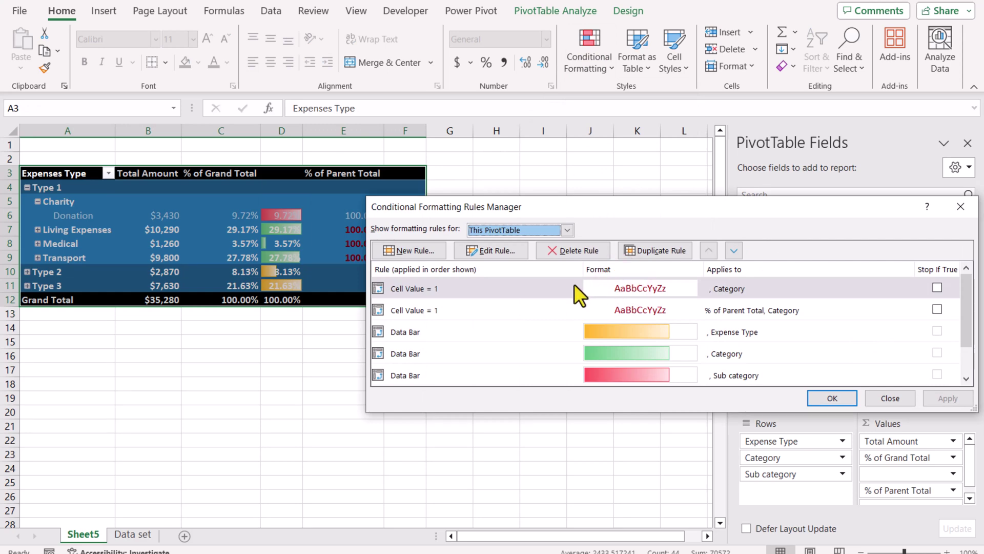
{"action": "left_click", "coordinate": [511, 288]}
{"action": "left_click", "coordinate": [511, 250]}
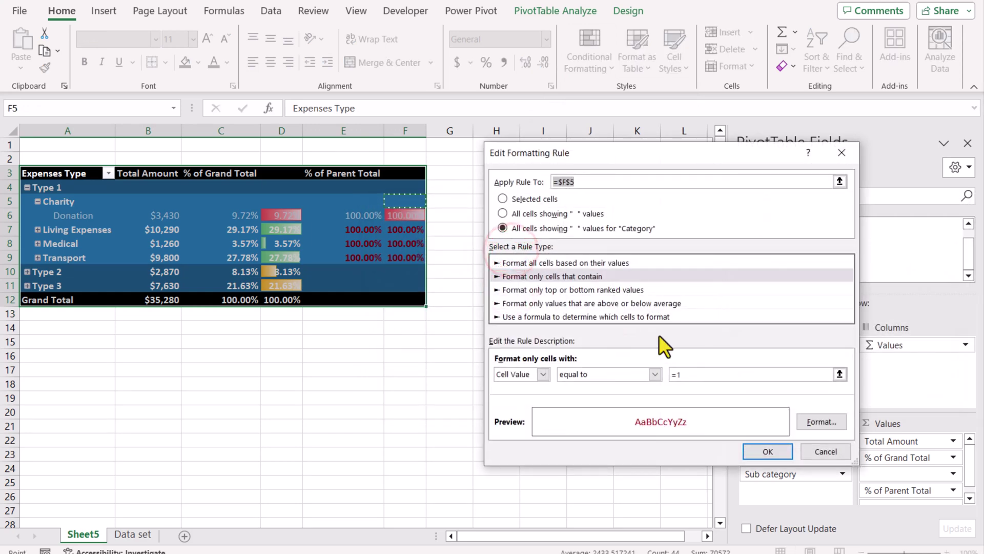
{"action": "left_click", "coordinate": [822, 421]}
{"action": "left_click", "coordinate": [745, 245]}
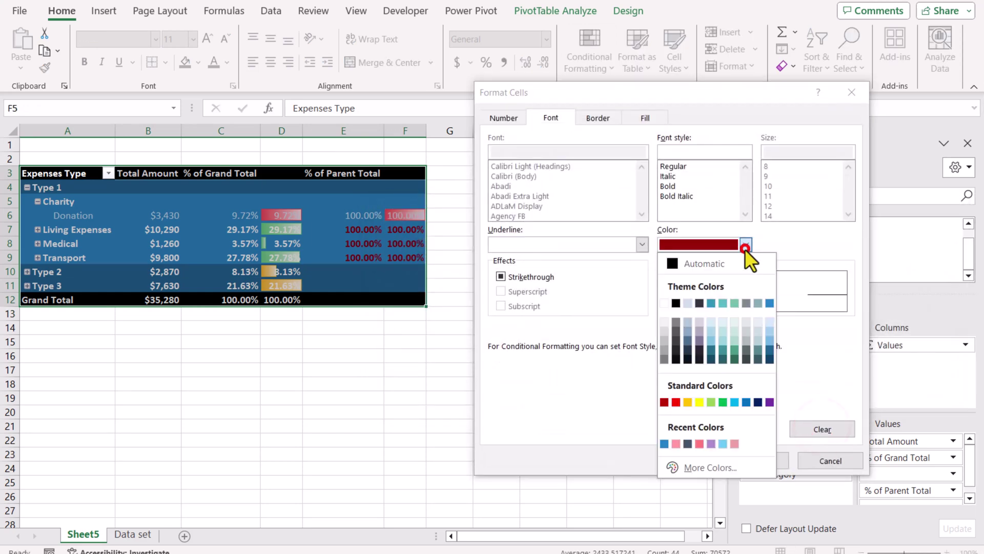
{"action": "left_click", "coordinate": [664, 443]}
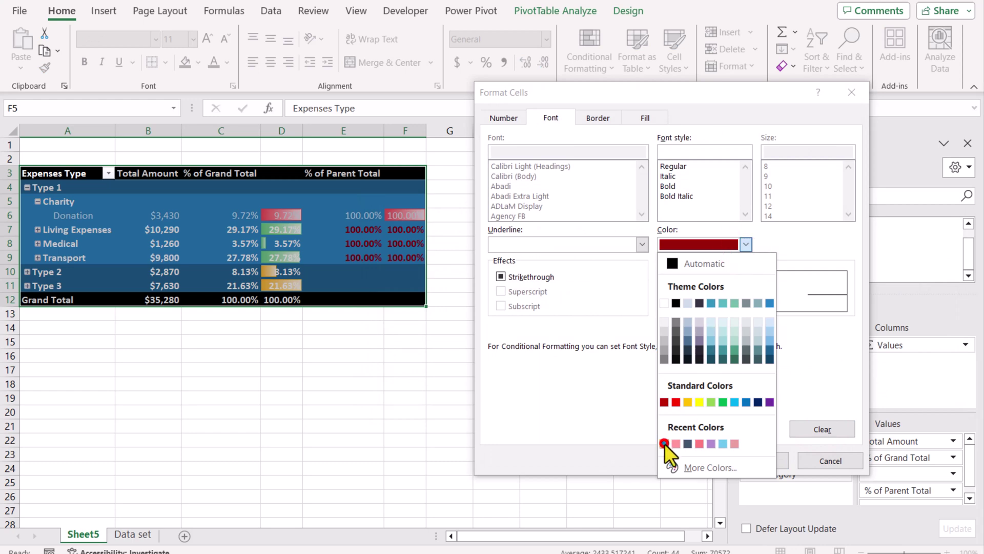
{"action": "left_click", "coordinate": [775, 459]}
{"action": "left_click", "coordinate": [778, 454]}
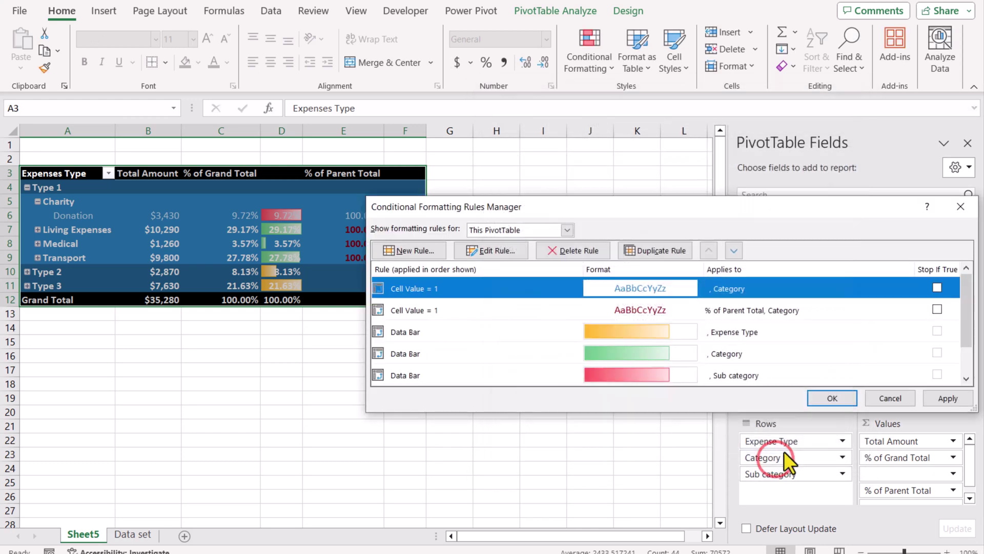
{"action": "left_click", "coordinate": [949, 399]}
Set the orange Expense Type data bar rule to show bars only, scaled from 0 to 1
{"action": "left_click", "coordinate": [613, 309]}
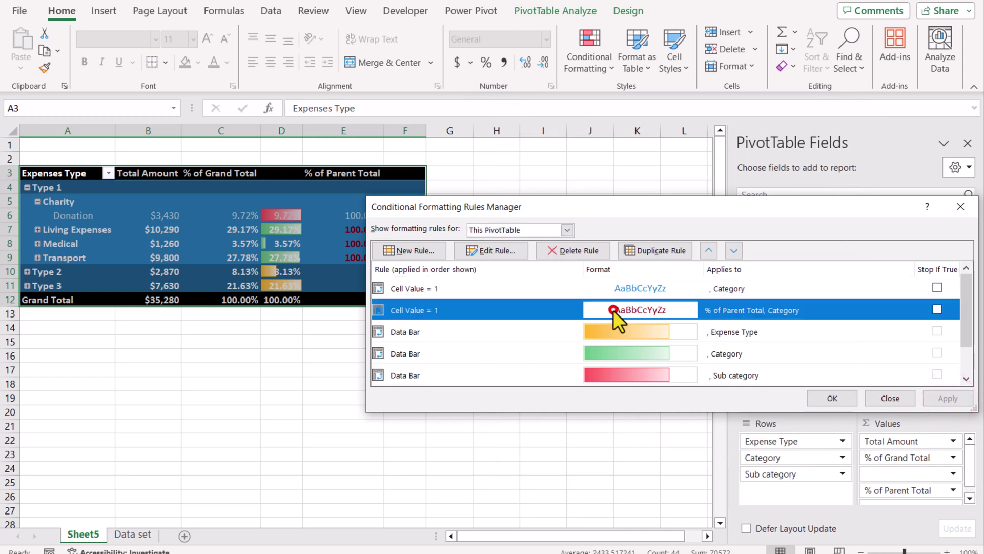
{"action": "left_click", "coordinate": [497, 250]}
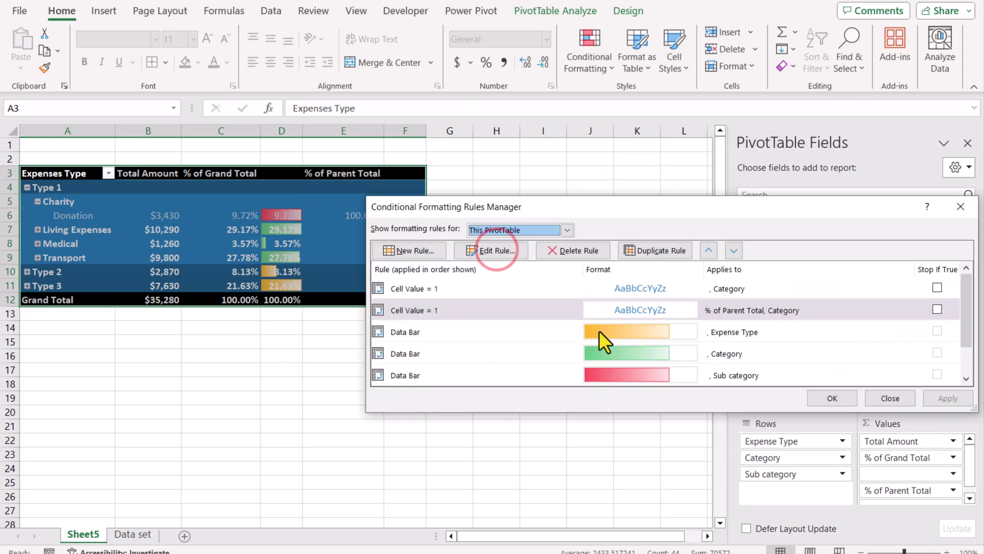
{"action": "left_click", "coordinate": [598, 330]}
{"action": "left_click", "coordinate": [500, 252]}
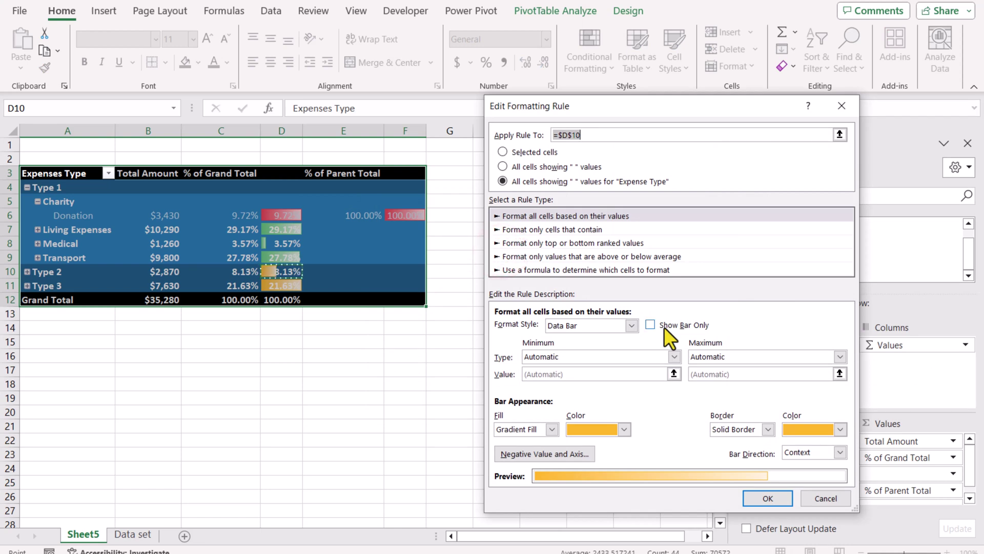
{"action": "left_click", "coordinate": [663, 327]}
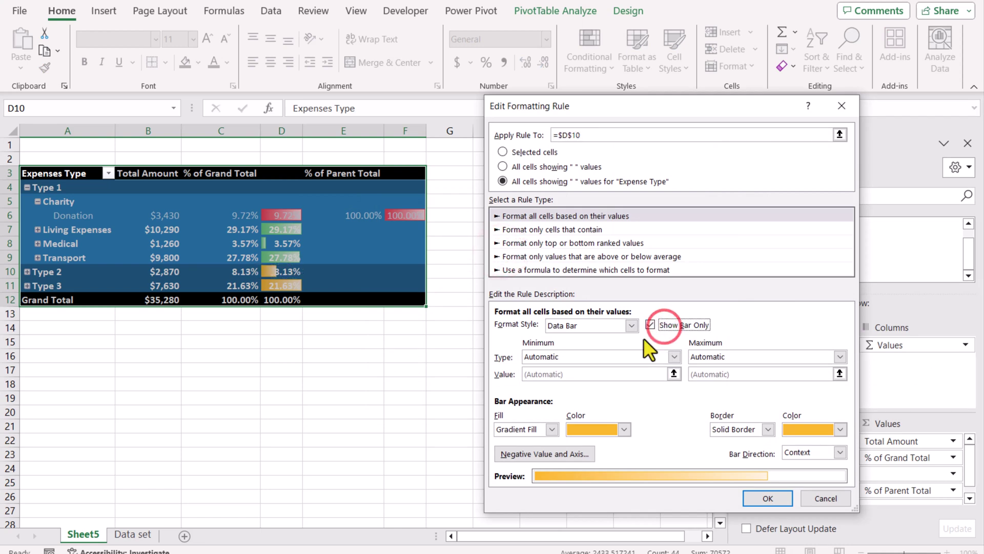
{"action": "left_click", "coordinate": [609, 357]}
{"action": "left_click", "coordinate": [592, 380]}
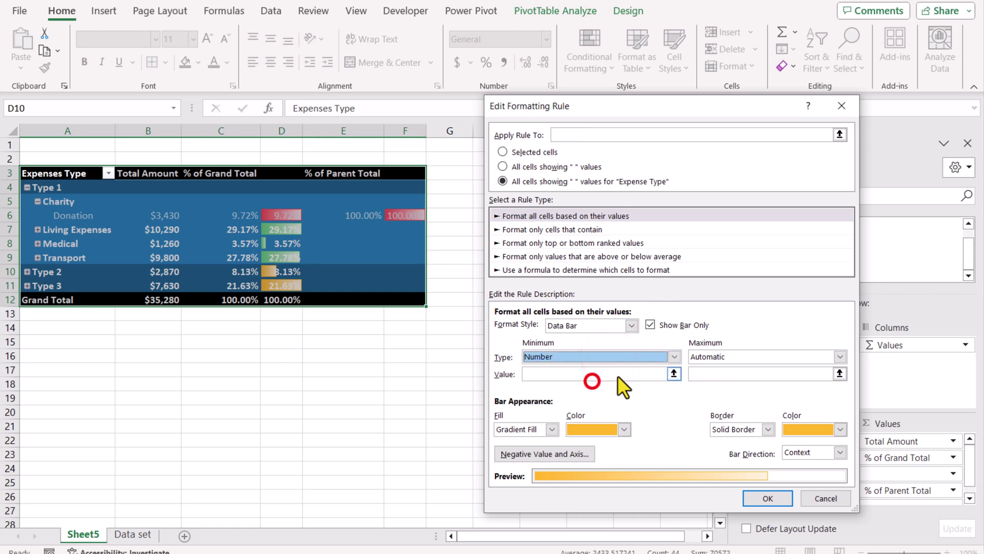
{"action": "left_click", "coordinate": [706, 355]}
{"action": "left_click", "coordinate": [703, 380]}
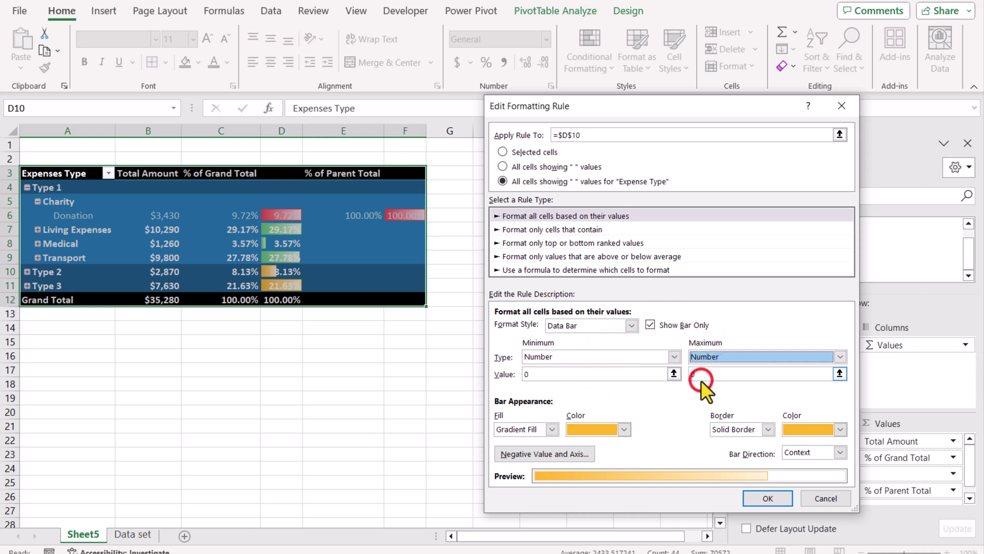
{"action": "left_click", "coordinate": [704, 376]}
{"action": "left_click", "coordinate": [765, 498]}
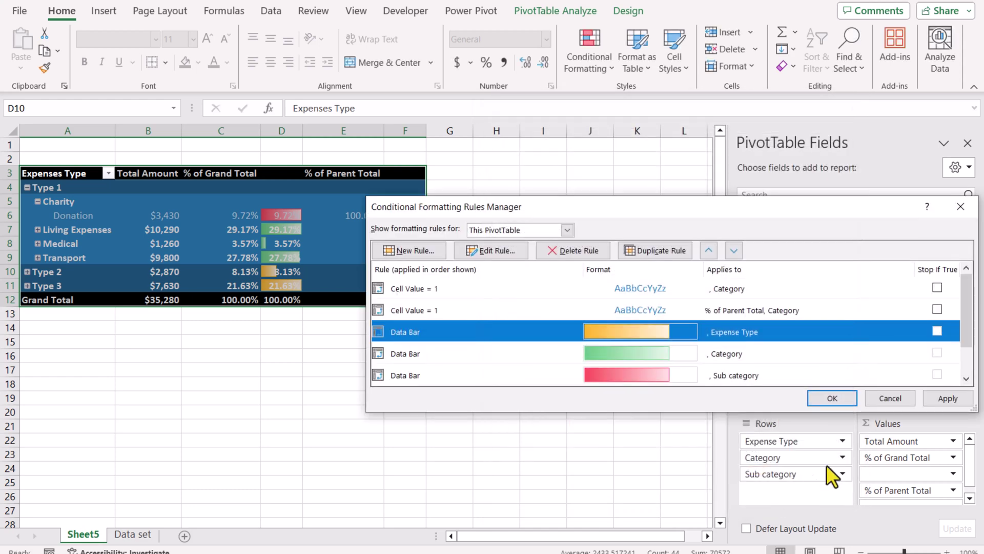
{"action": "left_click", "coordinate": [948, 399]}
Set the green Category data bar rule to show bars only, minimum 0 and maximum 1
{"action": "left_click", "coordinate": [617, 348]}
{"action": "scroll", "coordinate": [617, 347], "scroll_direction": "down", "scroll_amount": 1}
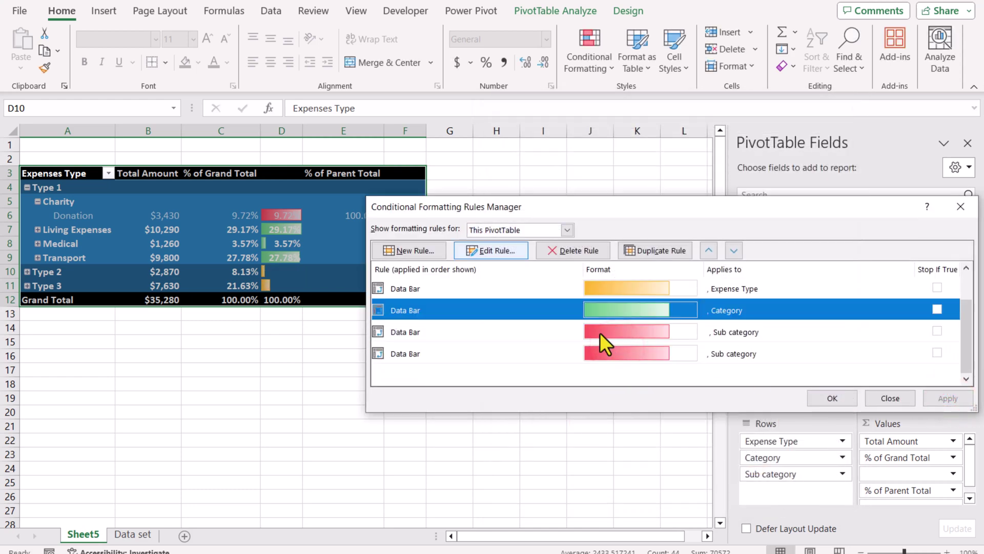
{"action": "left_click", "coordinate": [510, 251]}
{"action": "left_click", "coordinate": [650, 324]}
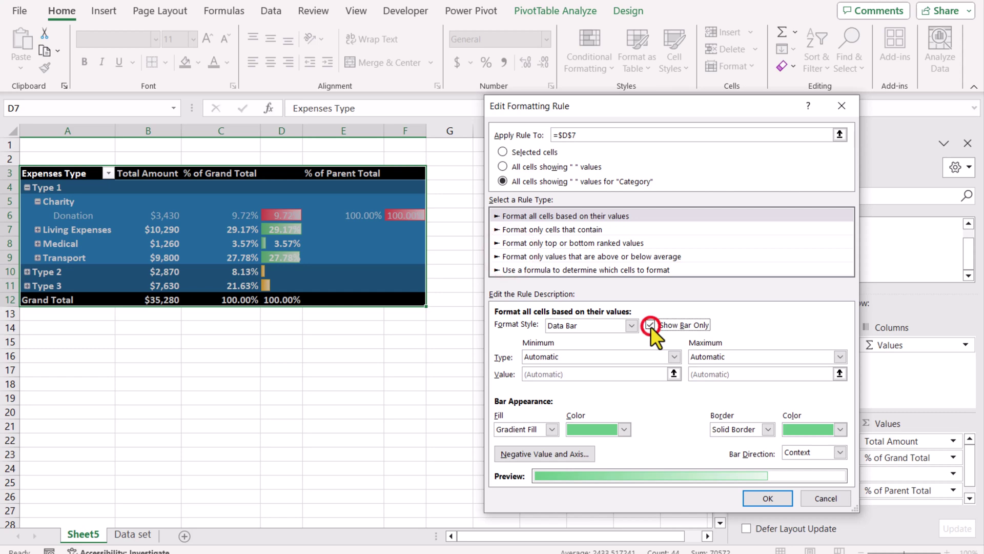
{"action": "left_click", "coordinate": [712, 353]}
{"action": "left_click", "coordinate": [695, 384]}
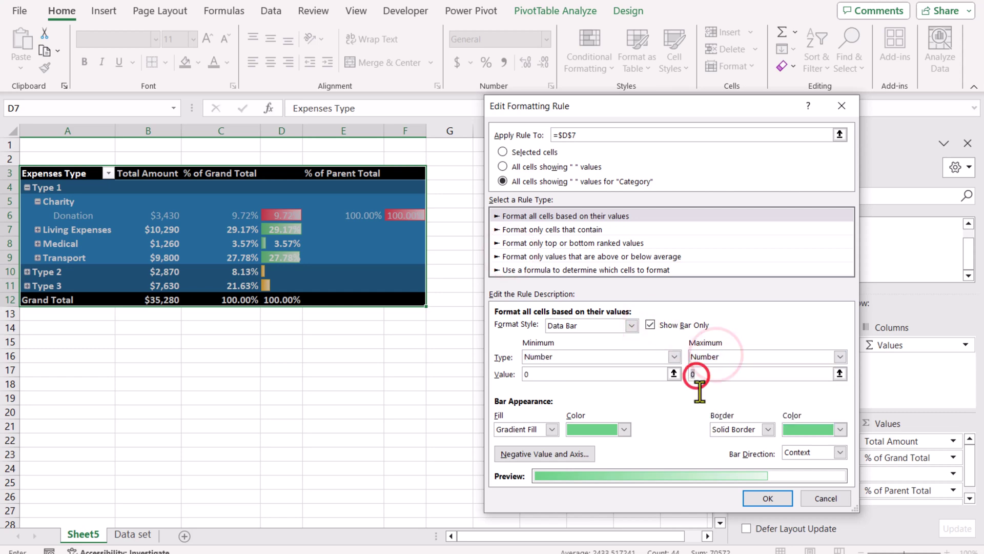
{"action": "left_click", "coordinate": [697, 374]}
{"action": "type", "text": "1"}
{"action": "left_click", "coordinate": [768, 498]}
Edit both Sub category data bar rules to show bars only with number minimum and maximum
{"action": "double_click", "coordinate": [630, 314]}
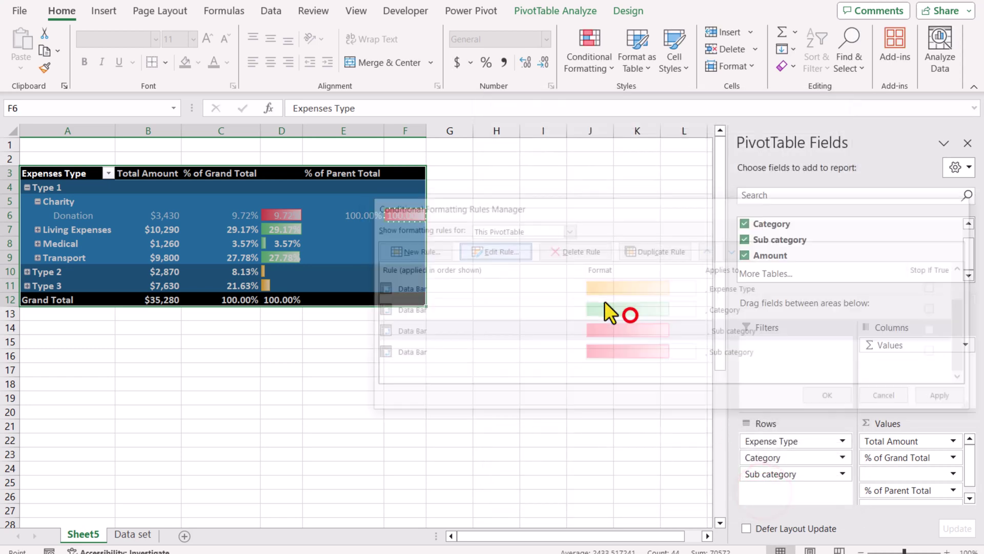
{"action": "left_click", "coordinate": [710, 355]}
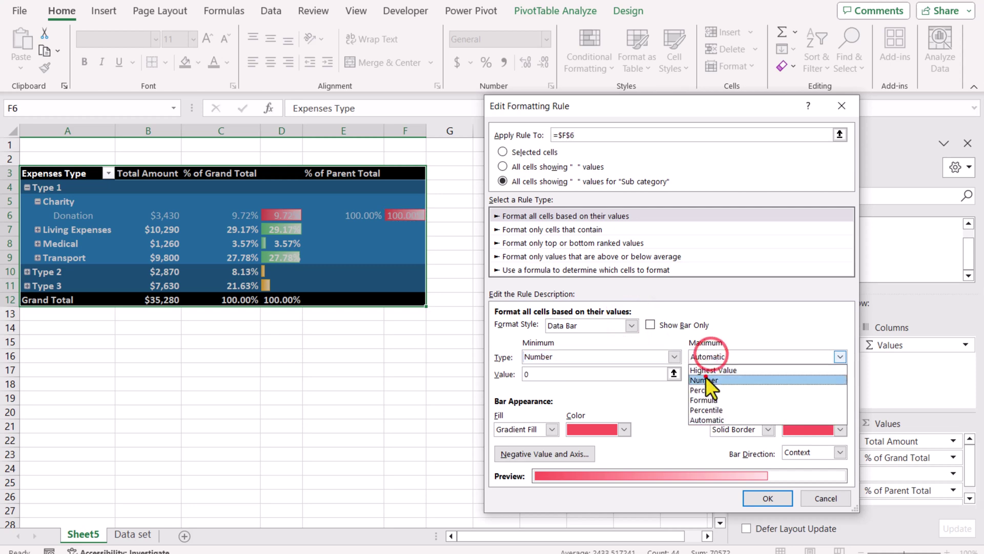
{"action": "left_click", "coordinate": [706, 375]}
{"action": "left_click", "coordinate": [767, 498]}
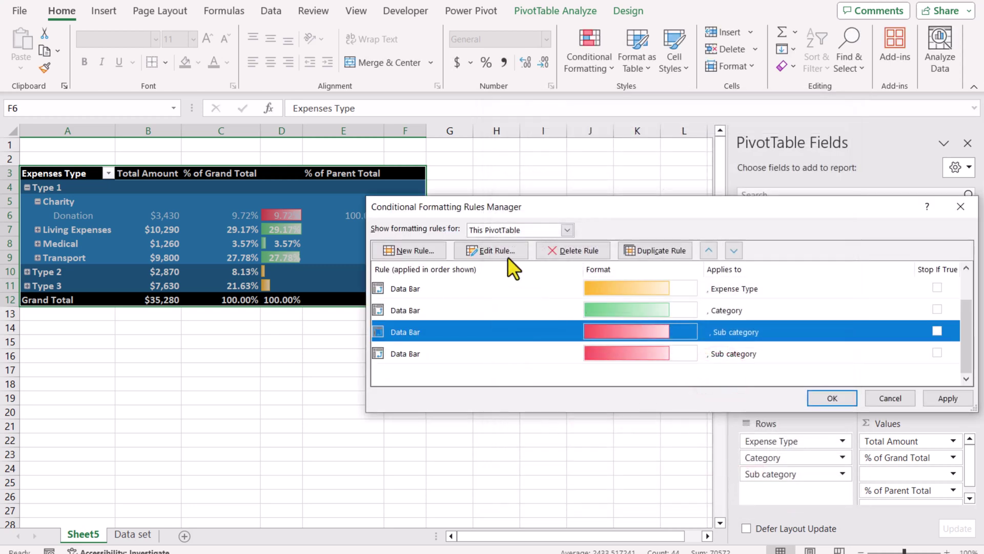
{"action": "left_click", "coordinate": [500, 250]}
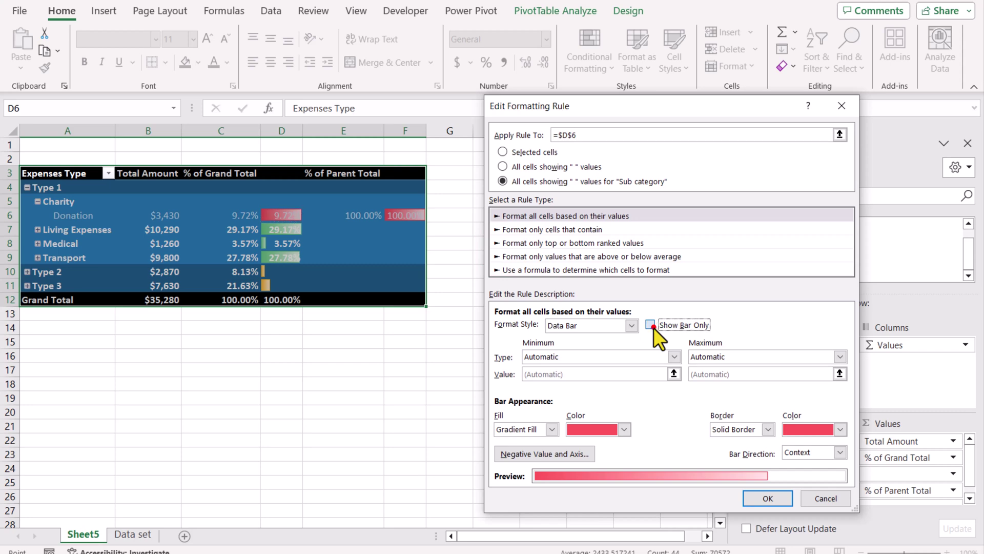
{"action": "left_click", "coordinate": [651, 325]}
{"action": "left_click", "coordinate": [611, 352]}
{"action": "left_click", "coordinate": [753, 354]}
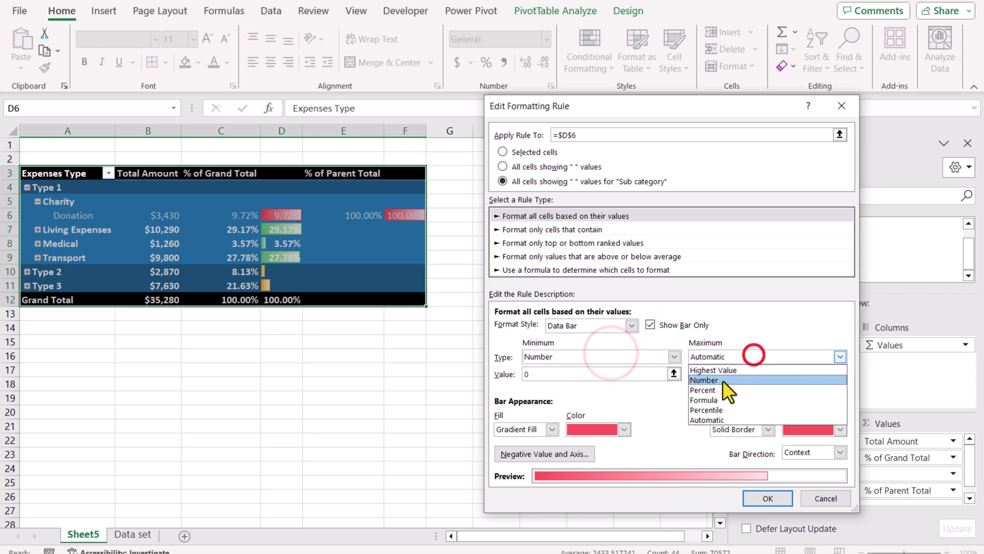
{"action": "left_click", "coordinate": [754, 379]}
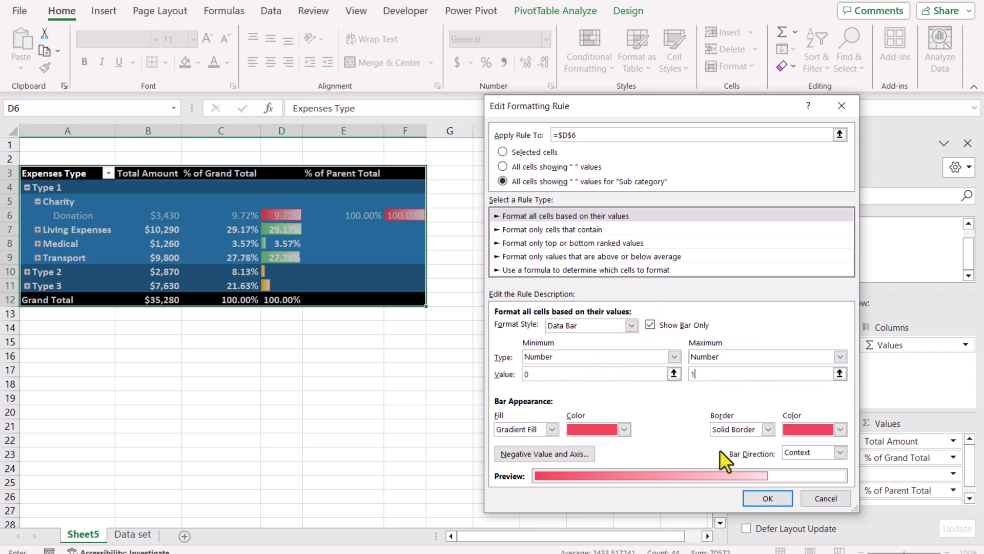
{"action": "left_click", "coordinate": [747, 496]}
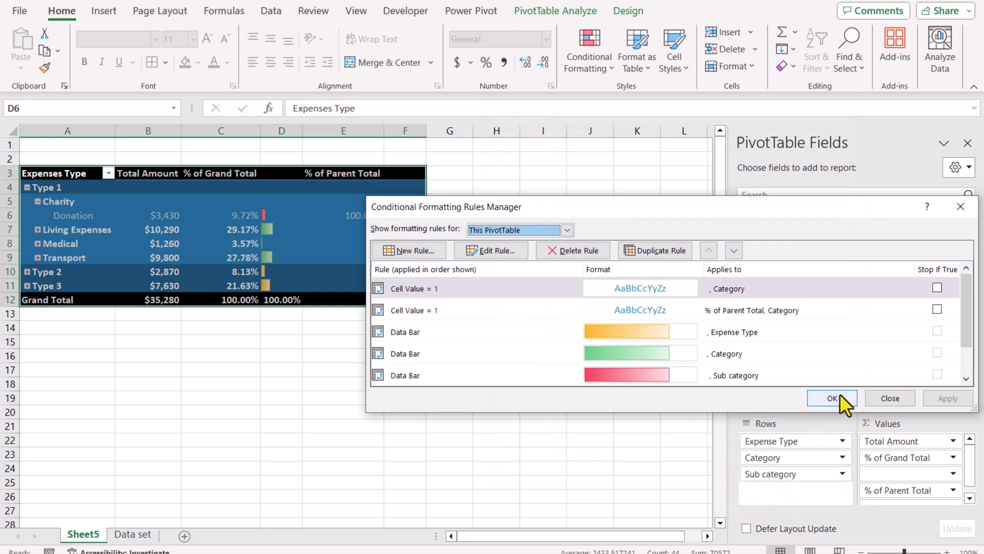
{"action": "left_click", "coordinate": [831, 398]}
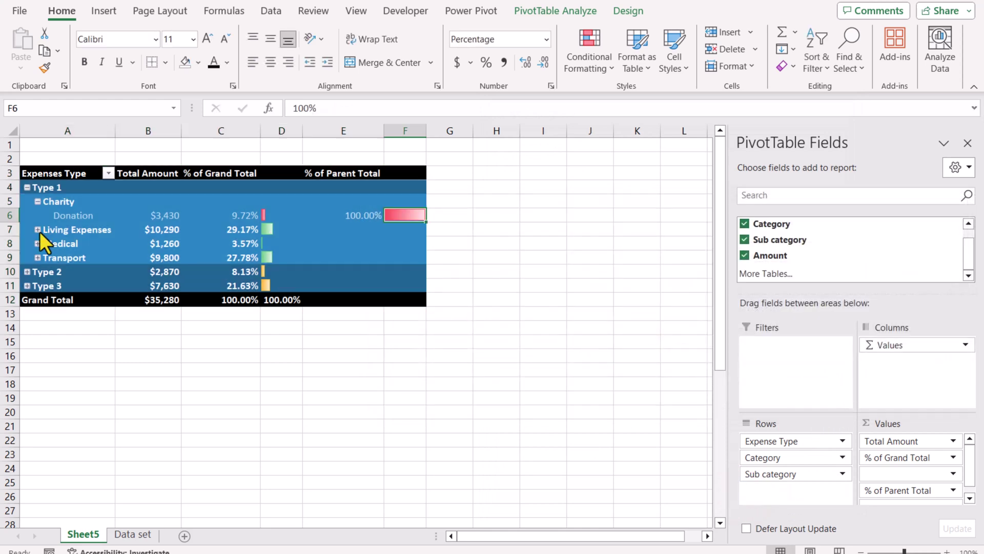
Expand Living Expenses, then select columns D and F and drag to widen both
{"action": "left_click", "coordinate": [38, 230]}
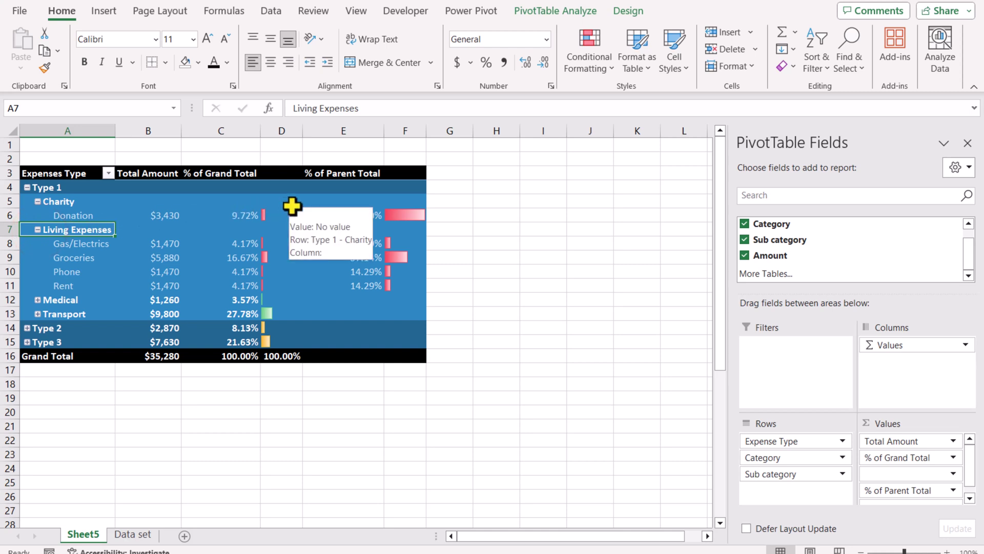
{"action": "left_click", "coordinate": [292, 129]}
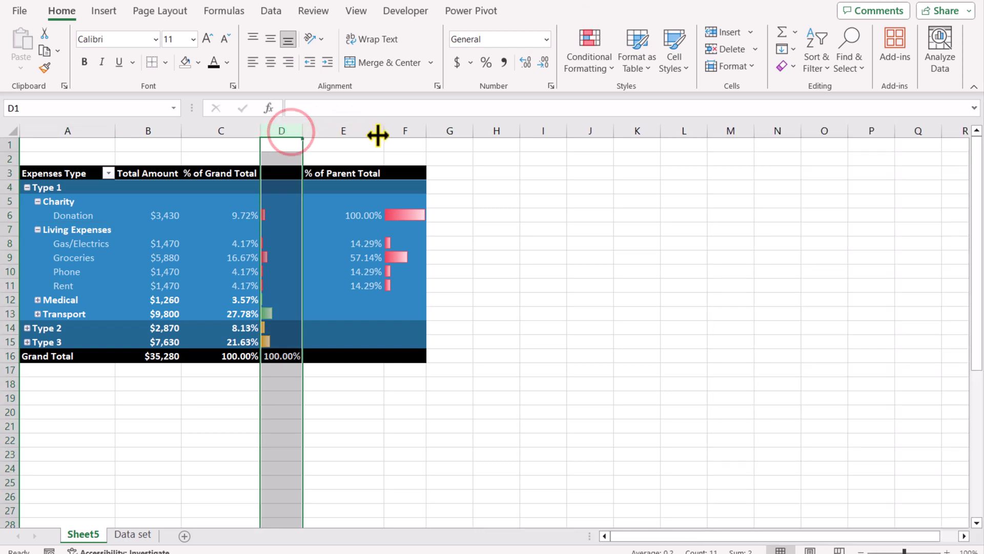
{"action": "left_click", "coordinate": [411, 127]}
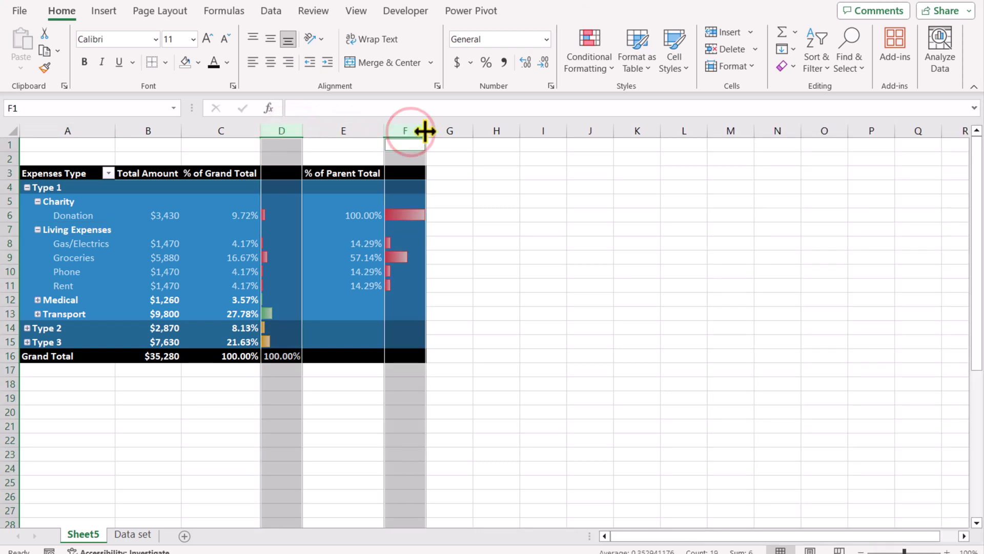
{"action": "left_click_drag", "start_coordinate": [425, 130], "coordinate": [580, 131]}
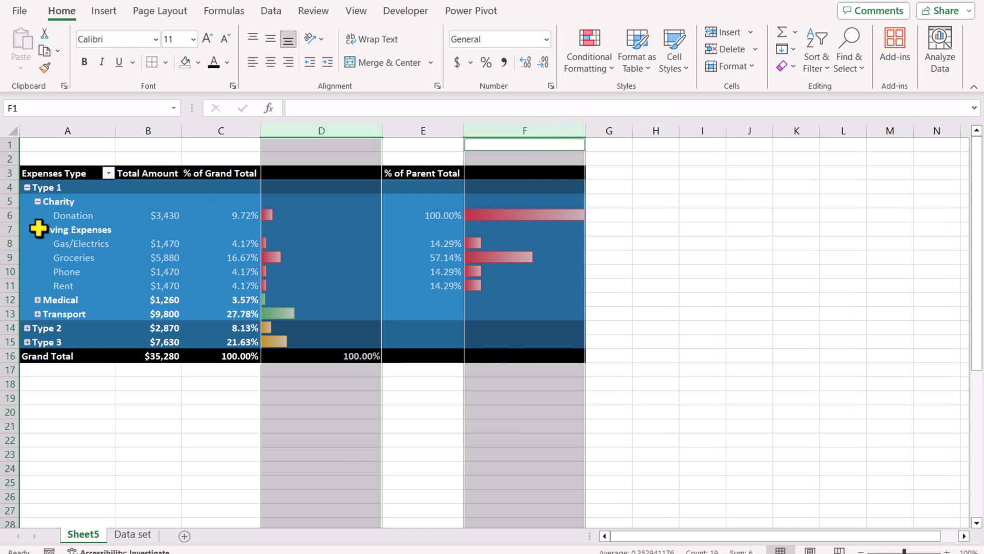
Collapse the Charity and Living Expenses categories and the Type 1 group
{"action": "left_click", "coordinate": [38, 201]}
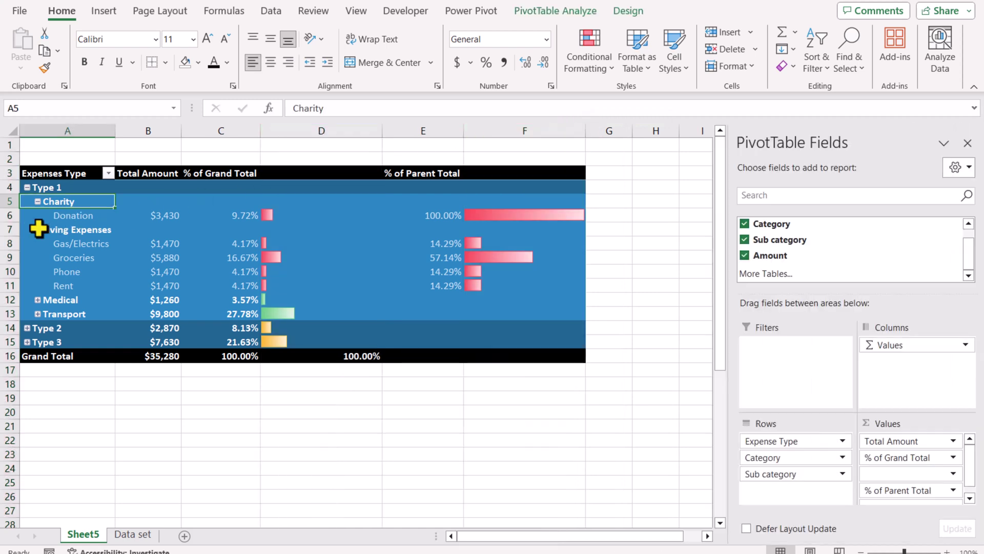
{"action": "left_click", "coordinate": [37, 202]}
{"action": "left_click", "coordinate": [36, 214]}
{"action": "left_click", "coordinate": [37, 214]}
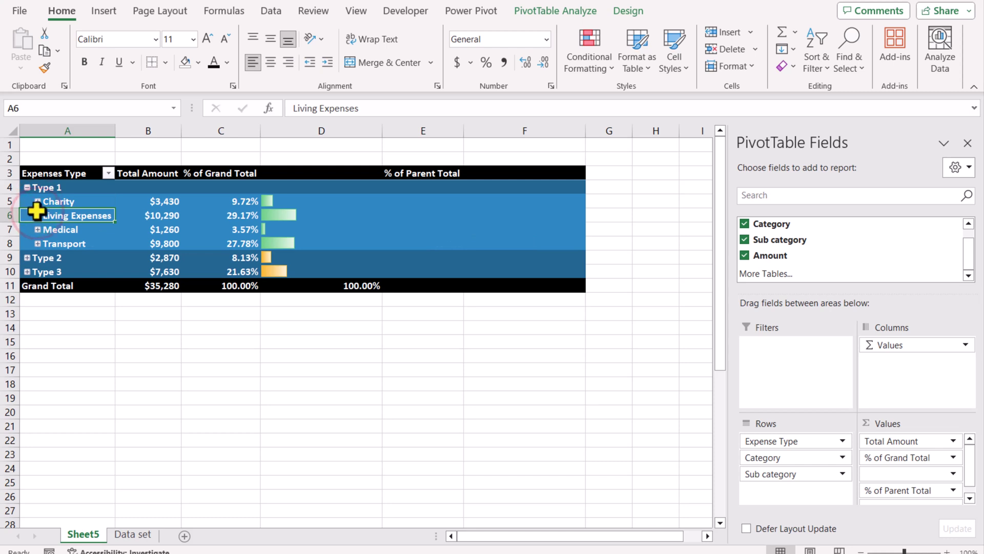
{"action": "left_click", "coordinate": [28, 187]}
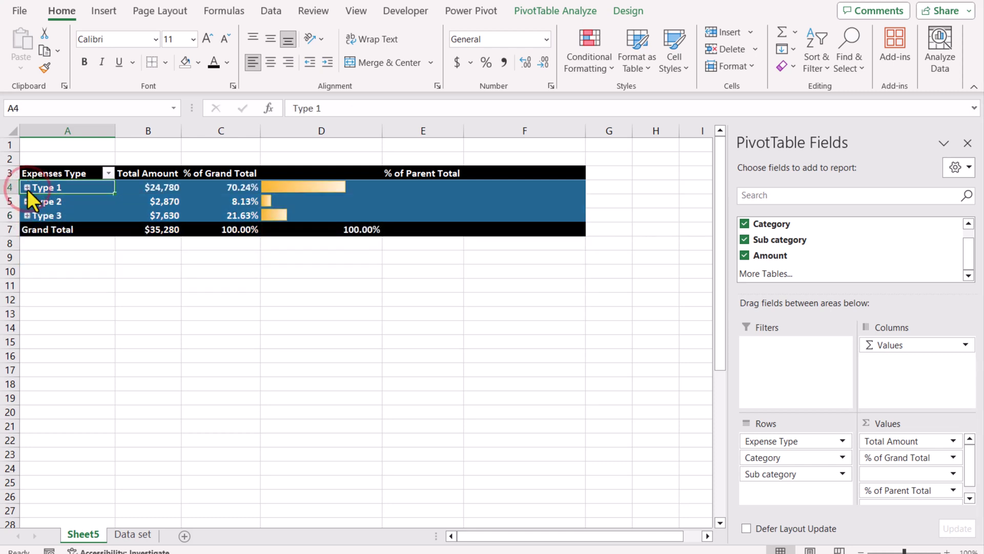
Use Expand Entire Field to expand all expense types, then all categories to sub-categories
{"action": "right_click", "coordinate": [89, 189]}
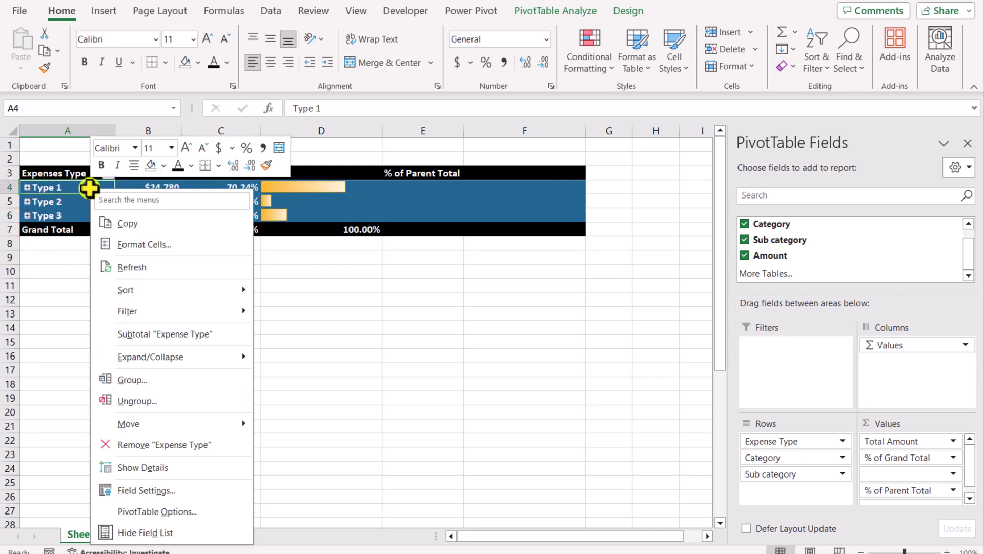
{"action": "mouse_move", "coordinate": [174, 356]}
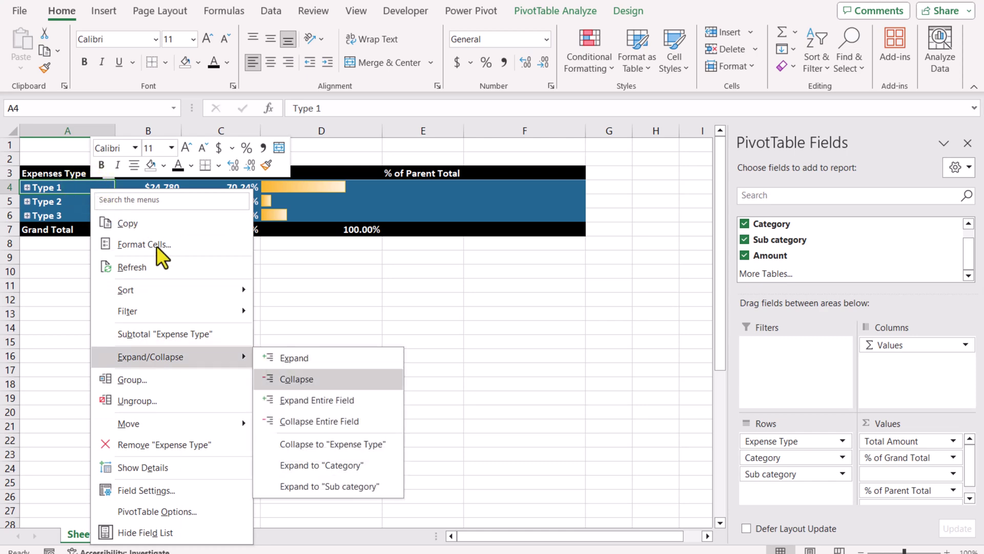
{"action": "left_click", "coordinate": [342, 401]}
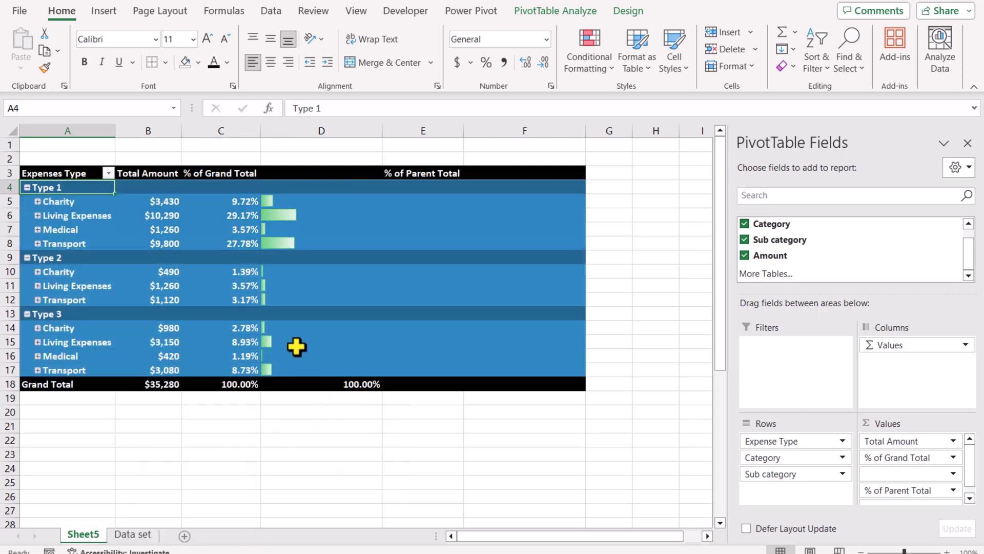
{"action": "right_click", "coordinate": [70, 200]}
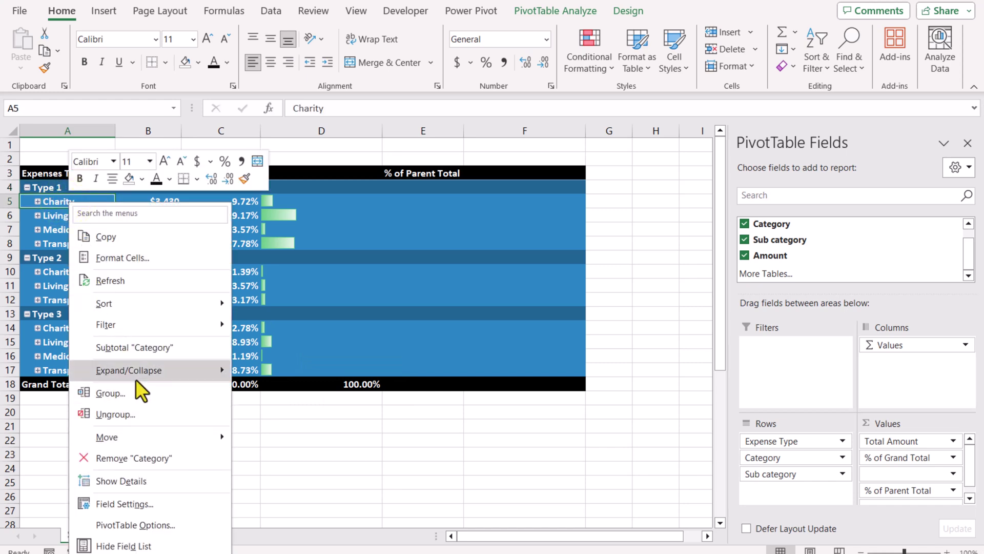
{"action": "left_click", "coordinate": [287, 408]}
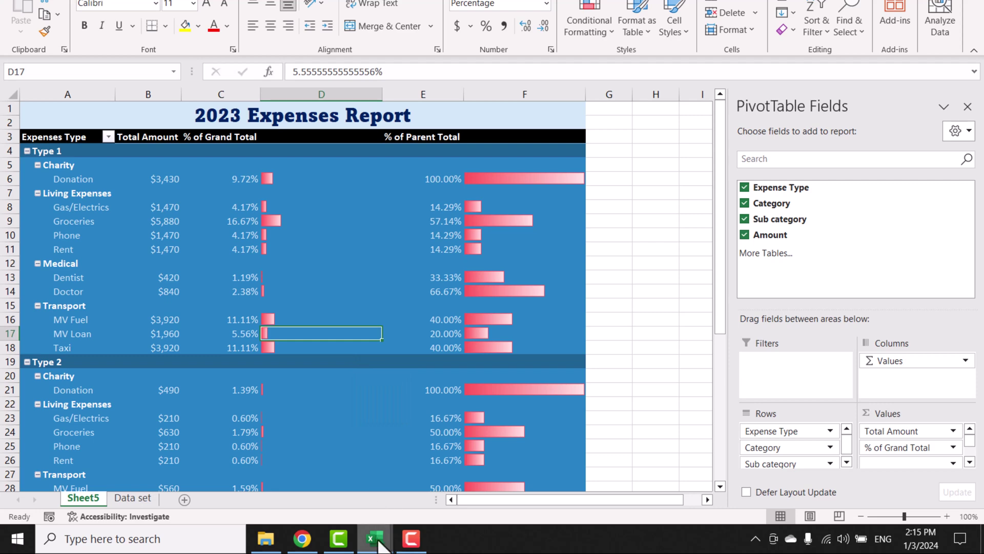
Delete all the old data from the Data set sheet's table
{"action": "mouse_move", "coordinate": [375, 538]}
{"action": "left_click", "coordinate": [423, 476]}
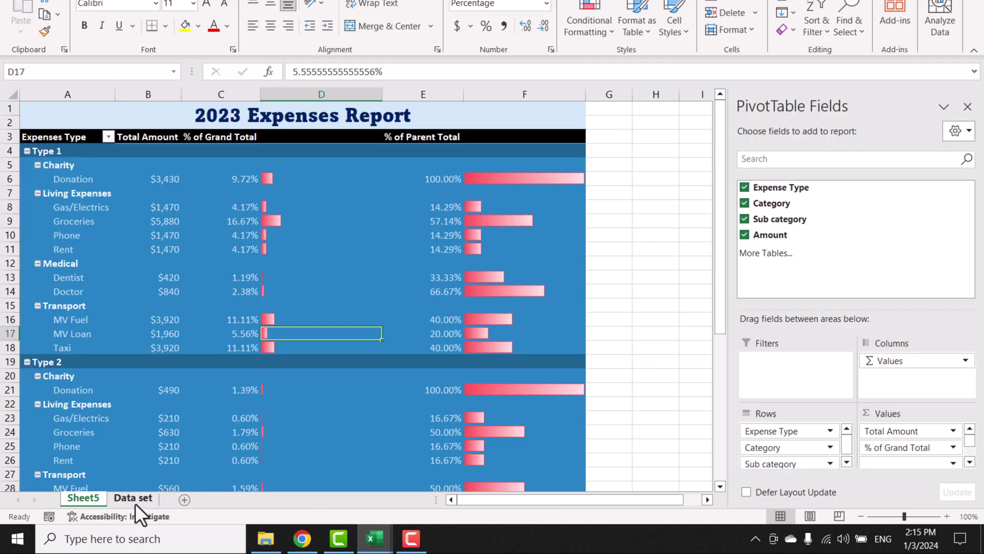
{"action": "left_click", "coordinate": [134, 503]}
{"action": "left_click_drag", "start_coordinate": [87, 126], "coordinate": [340, 345]}
{"action": "key", "text": "ctrl+shift+Down"}
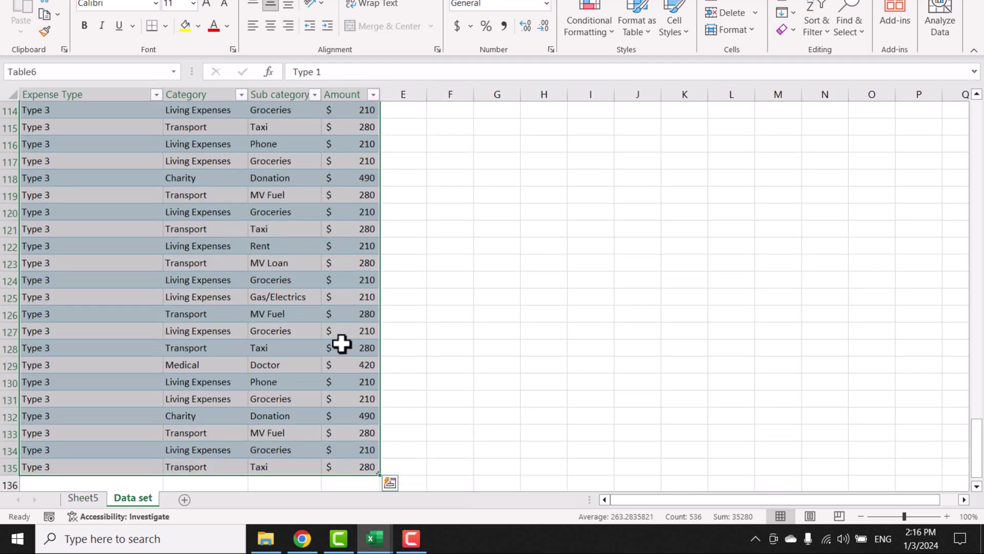
{"action": "key", "text": "Delete"}
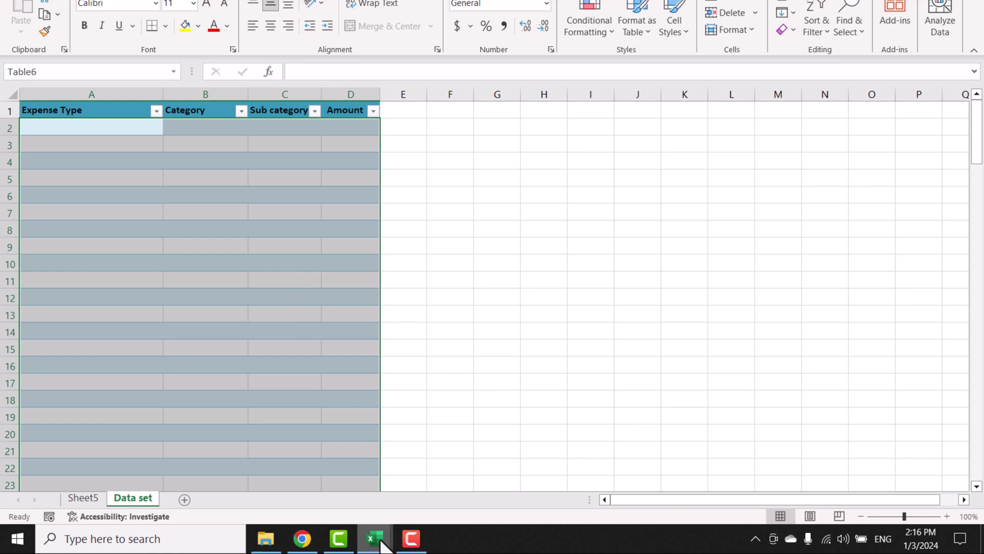
Copy the new expense data from Book1 and paste it into the table's first row
{"action": "mouse_move", "coordinate": [378, 536]}
{"action": "left_click", "coordinate": [462, 500]}
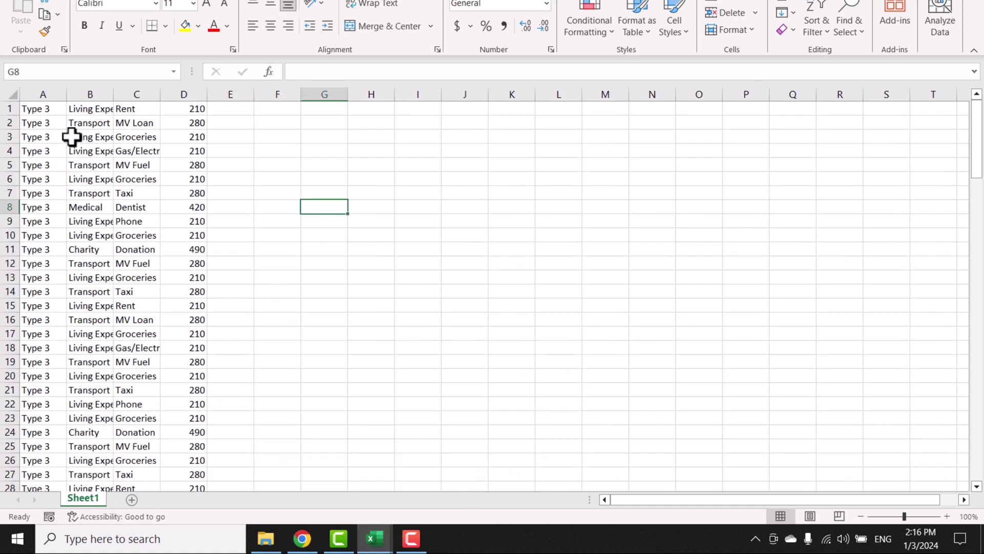
{"action": "left_click_drag", "start_coordinate": [35, 109], "coordinate": [192, 190]}
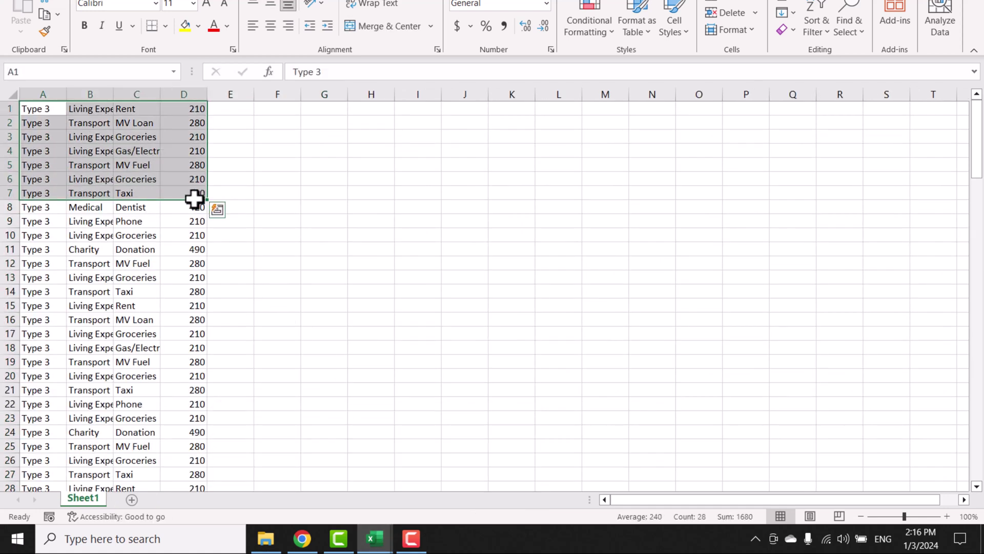
{"action": "key", "text": "ctrl+shift+Down"}
{"action": "key", "text": "ctrl+c"}
{"action": "left_click", "coordinate": [376, 539]}
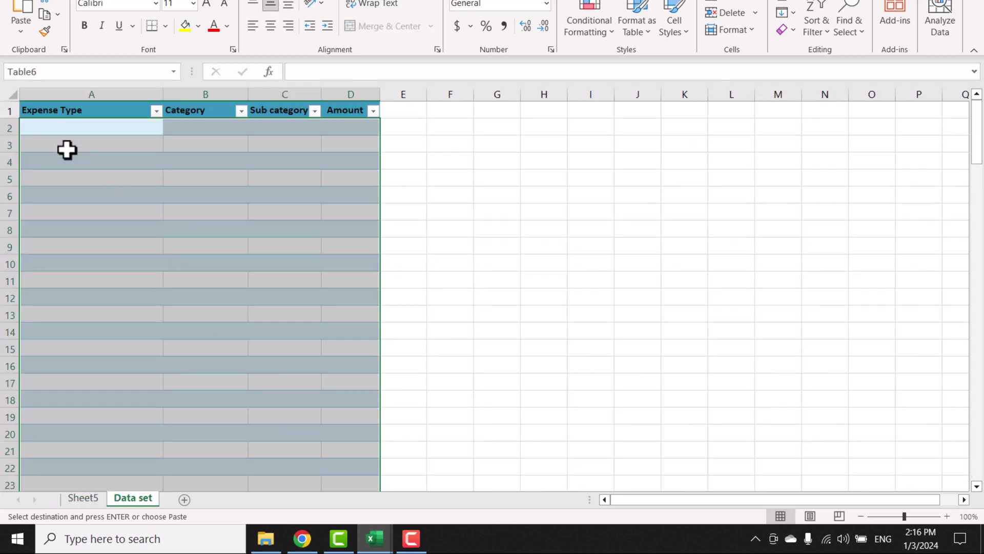
{"action": "left_click", "coordinate": [48, 128]}
{"action": "right_click", "coordinate": [49, 128]}
{"action": "left_click", "coordinate": [106, 113]}
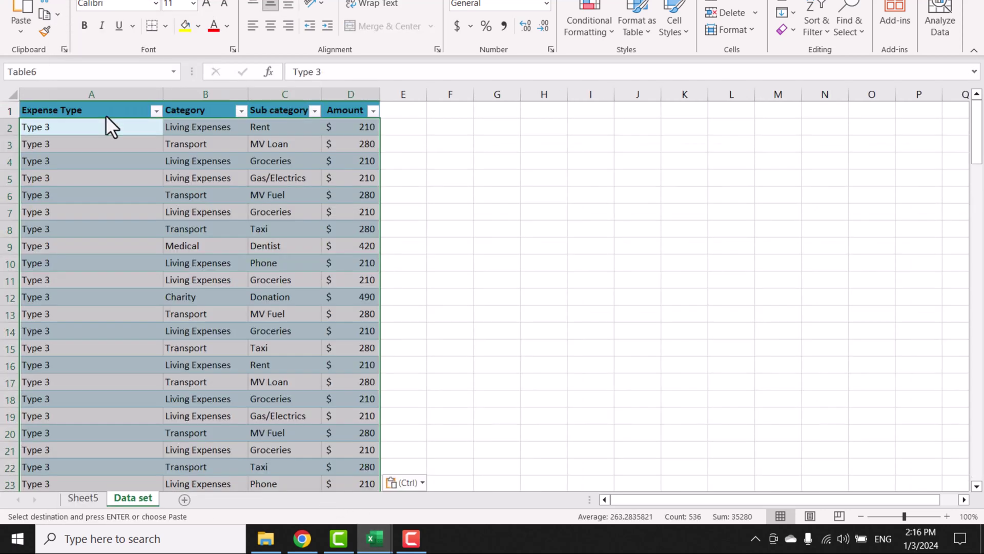
Refresh the PivotTable on the report sheet to pick up the new data
{"action": "left_click", "coordinate": [82, 497]}
{"action": "right_click", "coordinate": [160, 221]}
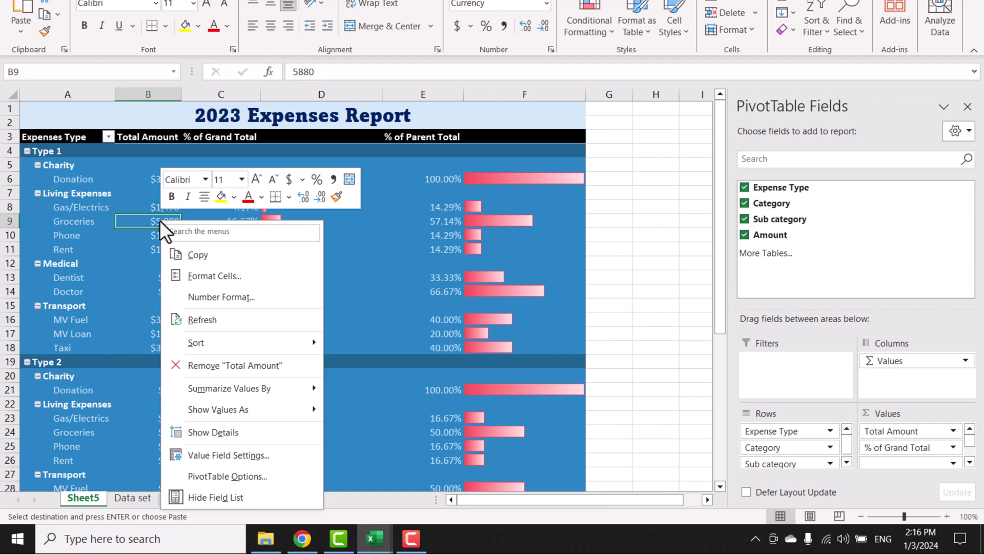
{"action": "left_click", "coordinate": [200, 320]}
{"action": "mouse_move", "coordinate": [193, 183]}
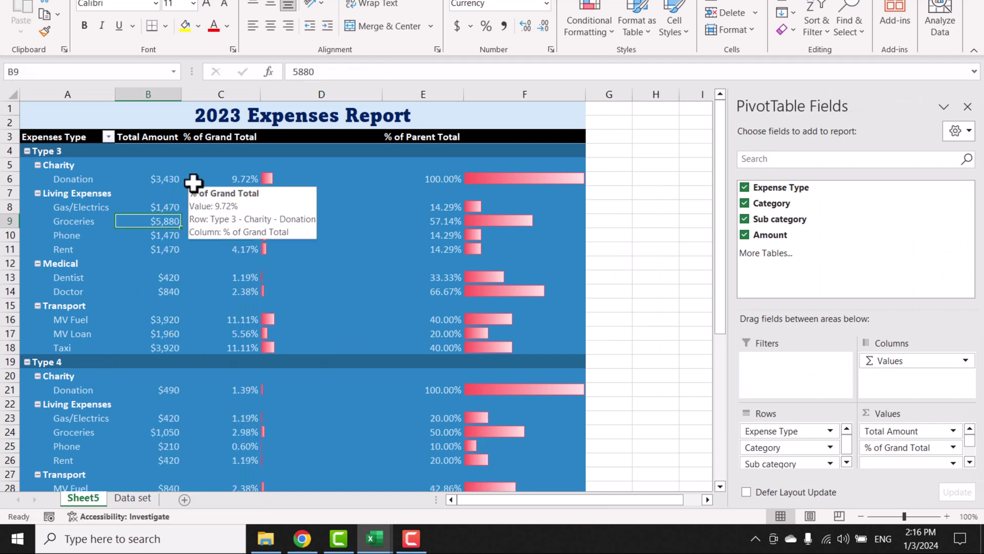